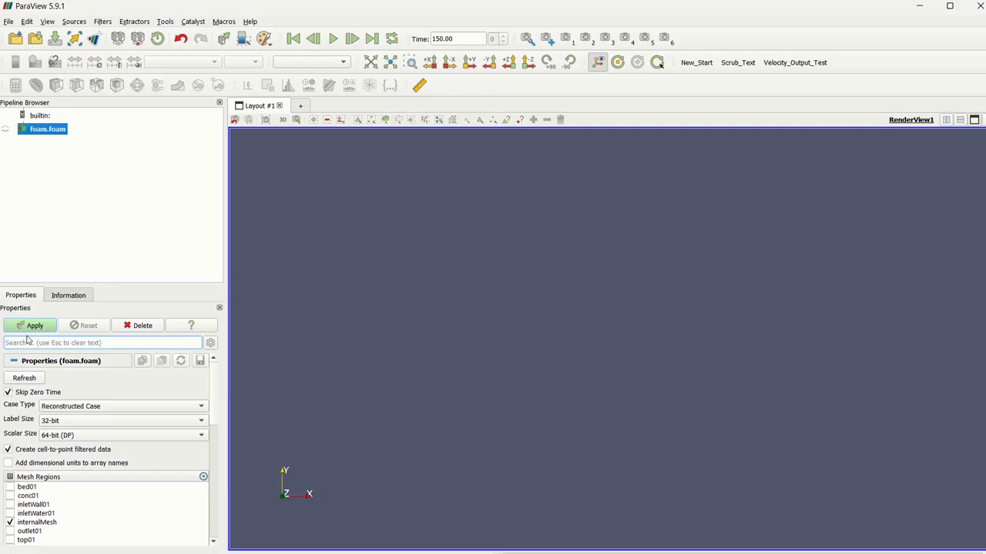
Load the foam.foam case with its internal mesh and add an Iso Volume filter to it.
click(32, 326)
drag(600, 376, 175, 153)
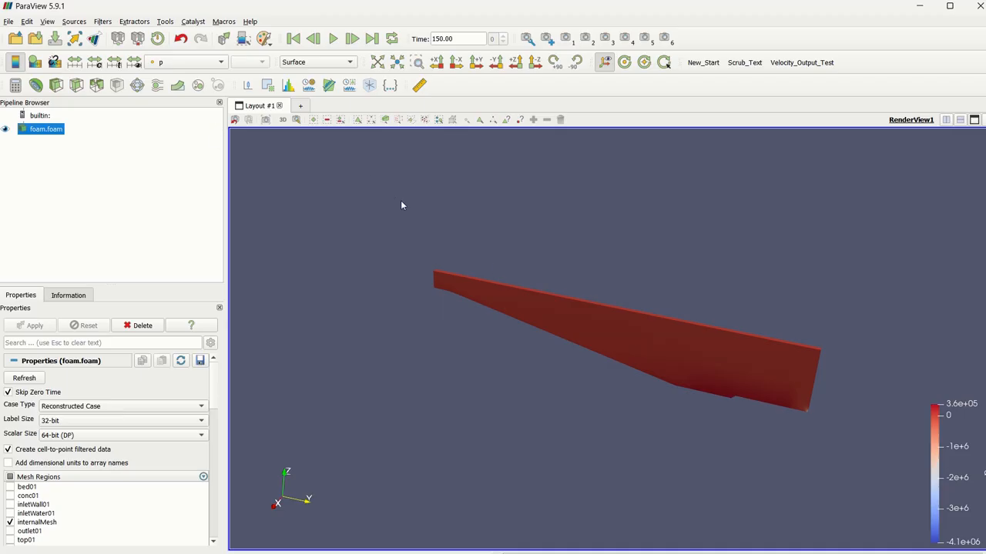
key(ctrl+space)
text(iso)
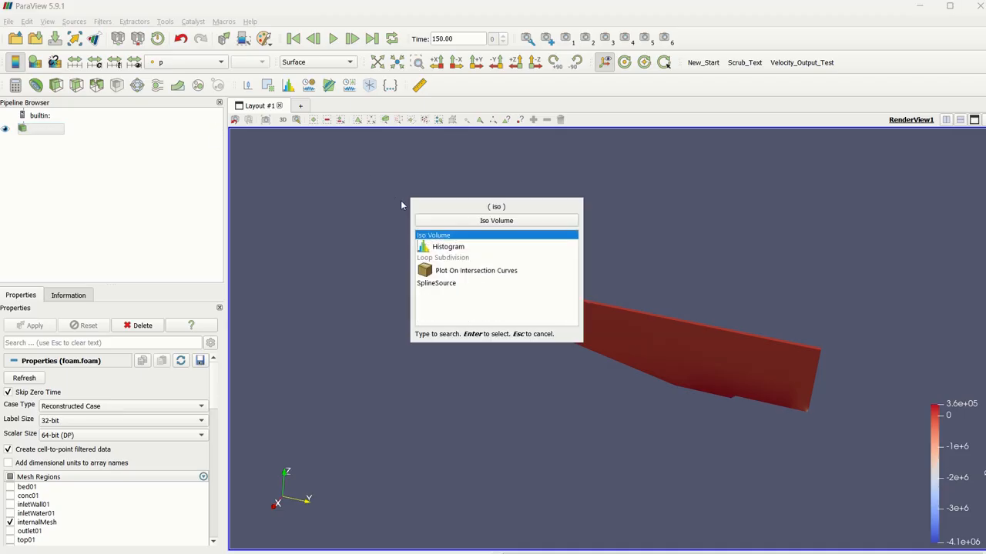
key(Return)
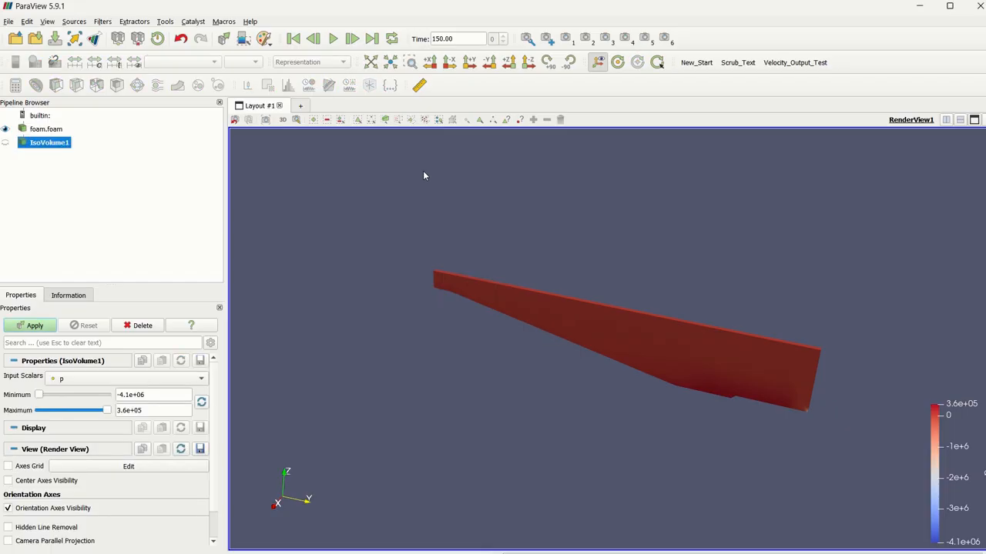
Restrict the iso volume to alpha.water values from a minimum of 0.5 to a maximum of 1.1.
click(158, 377)
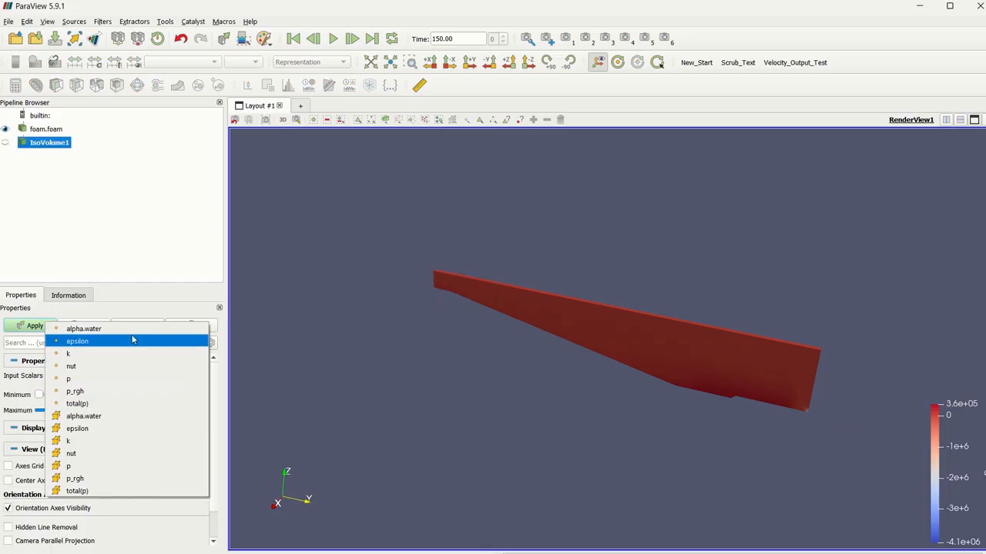
click(133, 339)
triple_click(154, 394)
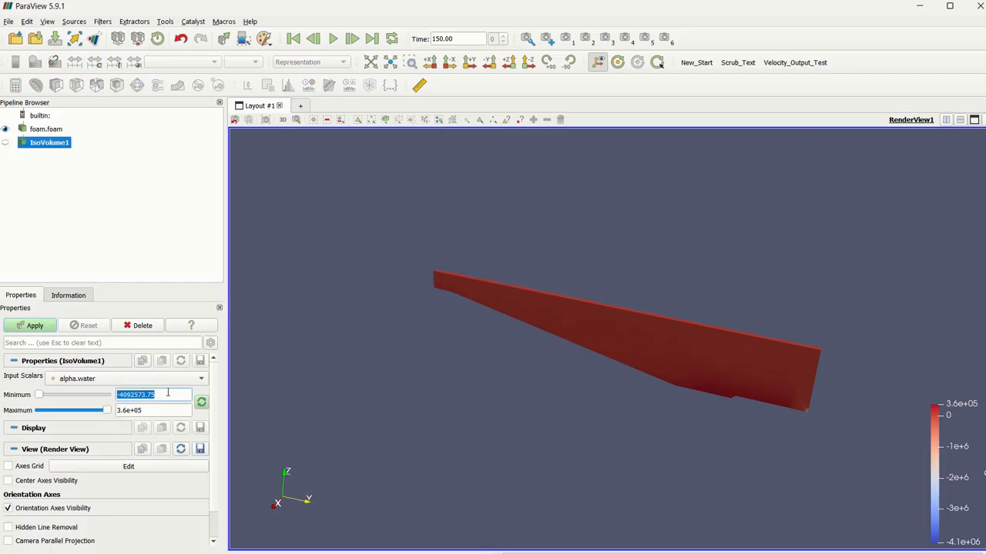
text(0.5)
key(Tab)
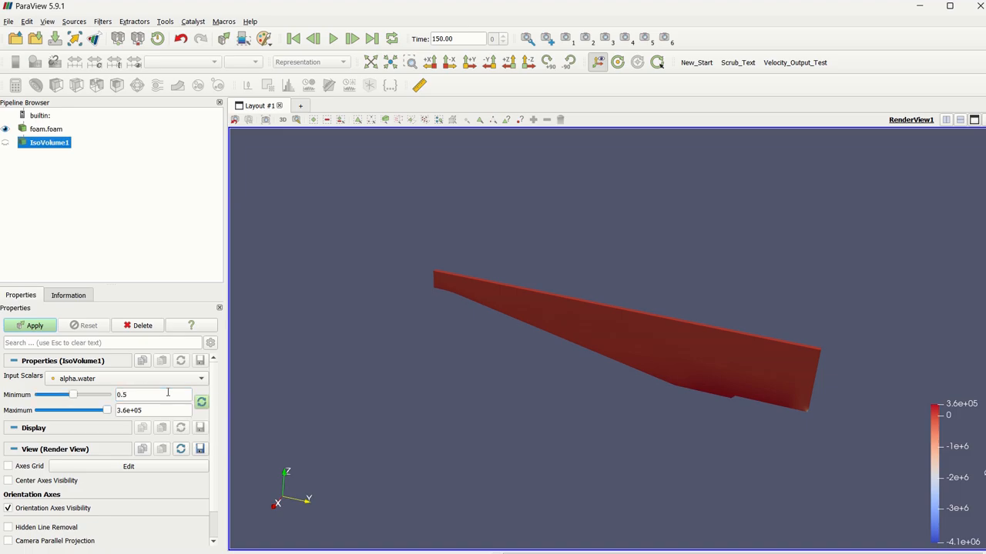
text(1.1)
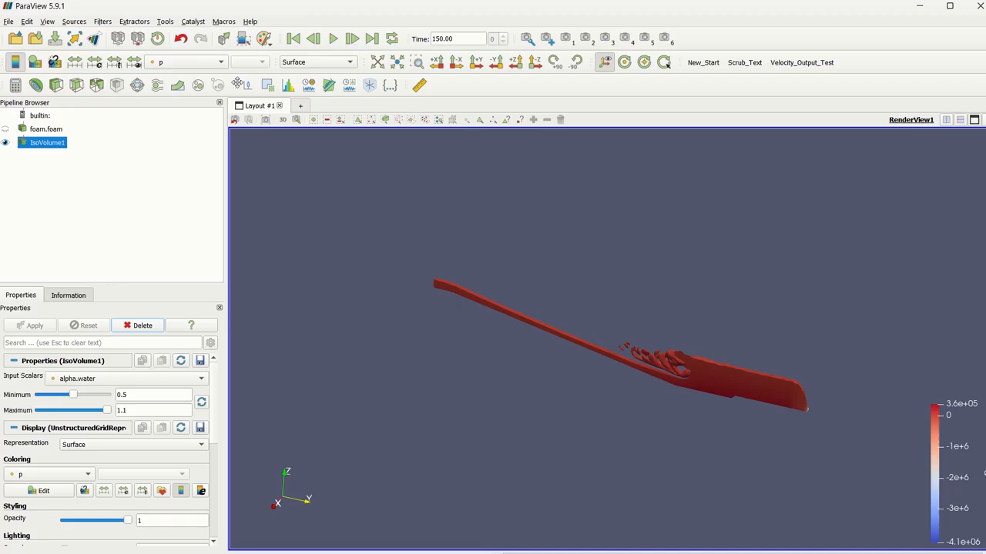
Color the water iso volume by velocity U magnitude.
click(202, 64)
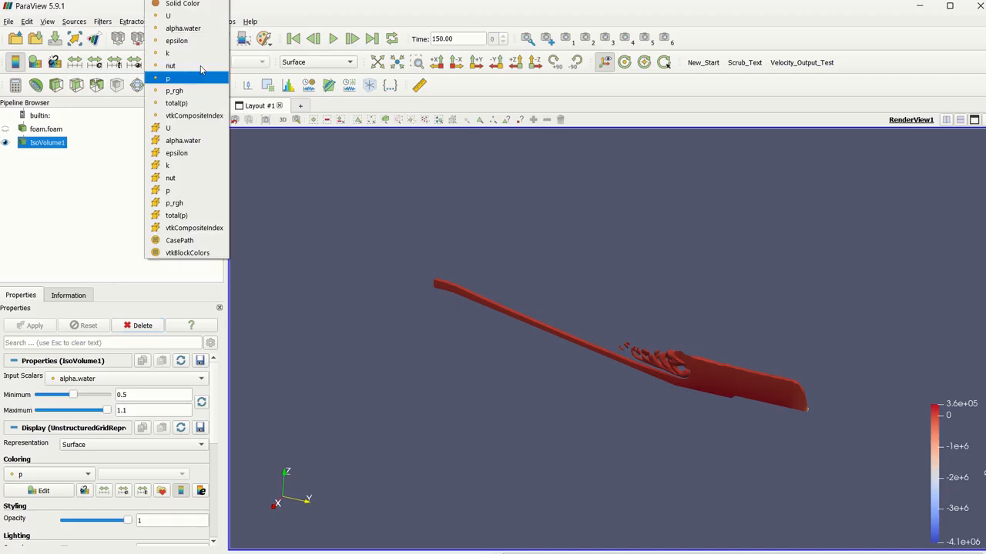
click(181, 15)
drag(706, 294, 669, 315)
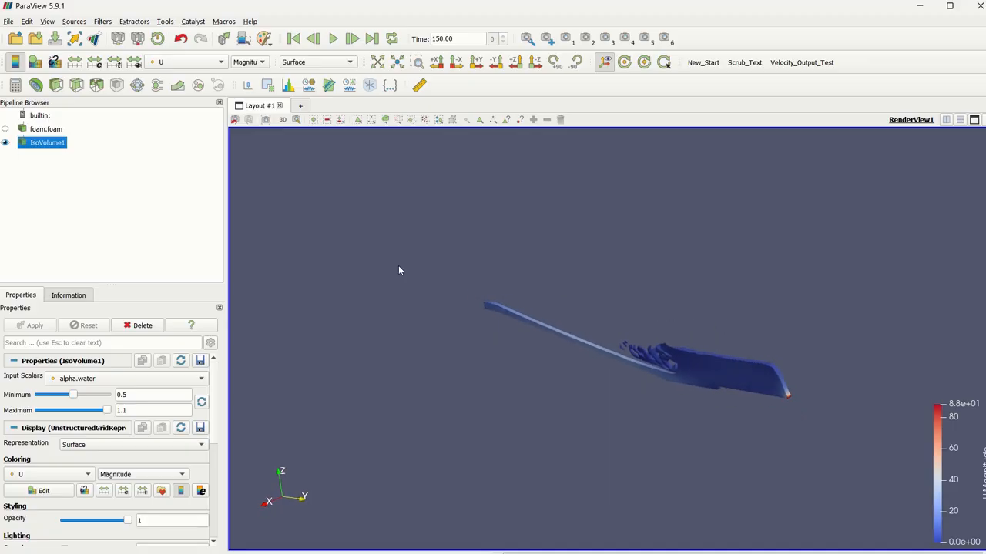
drag(547, 301, 723, 371)
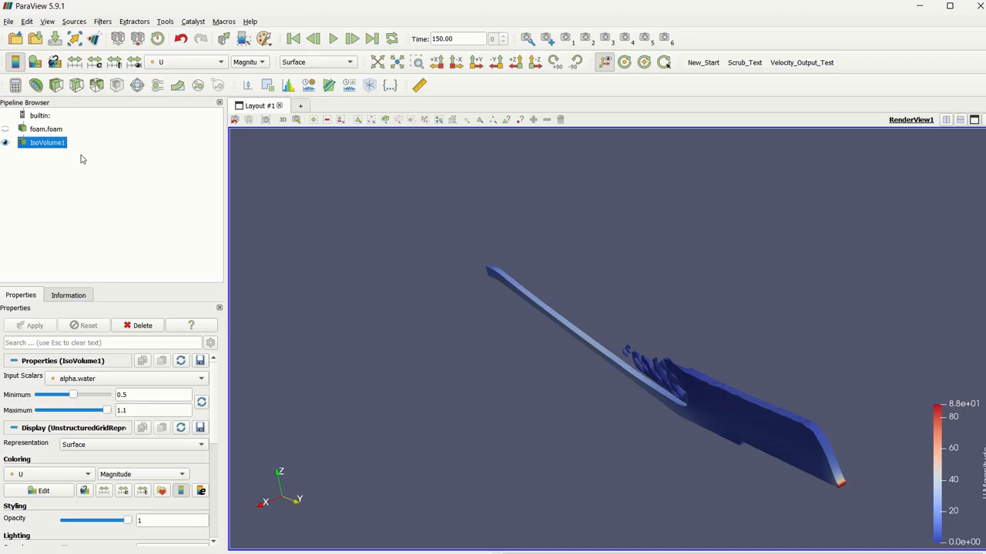
Add a Y-normal slice to the iso volume and move its plane near the thin inlet end, at a Y origin of about 1.8e+03.
key(ctrl+space)
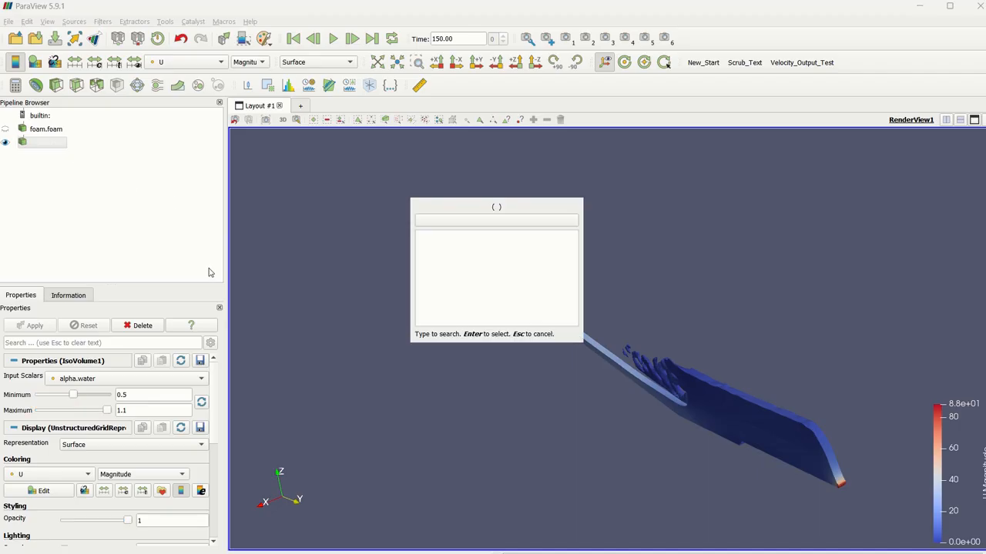
text(Slice)
key(Return)
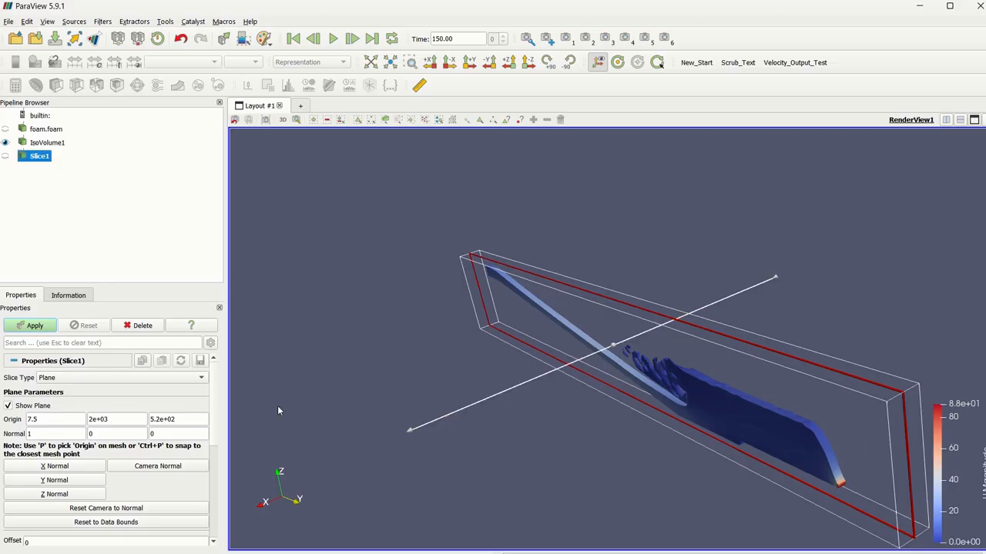
click(54, 480)
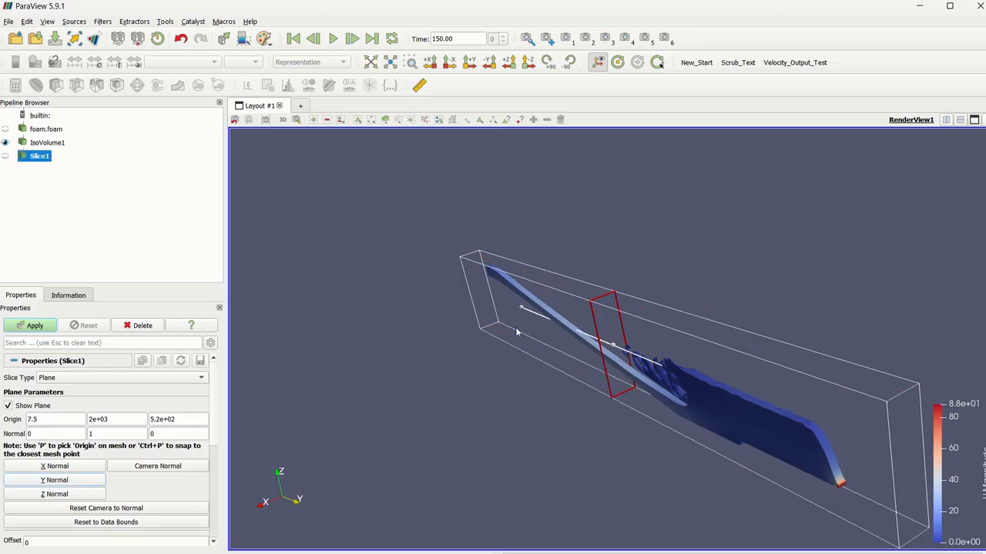
drag(616, 385, 396, 270)
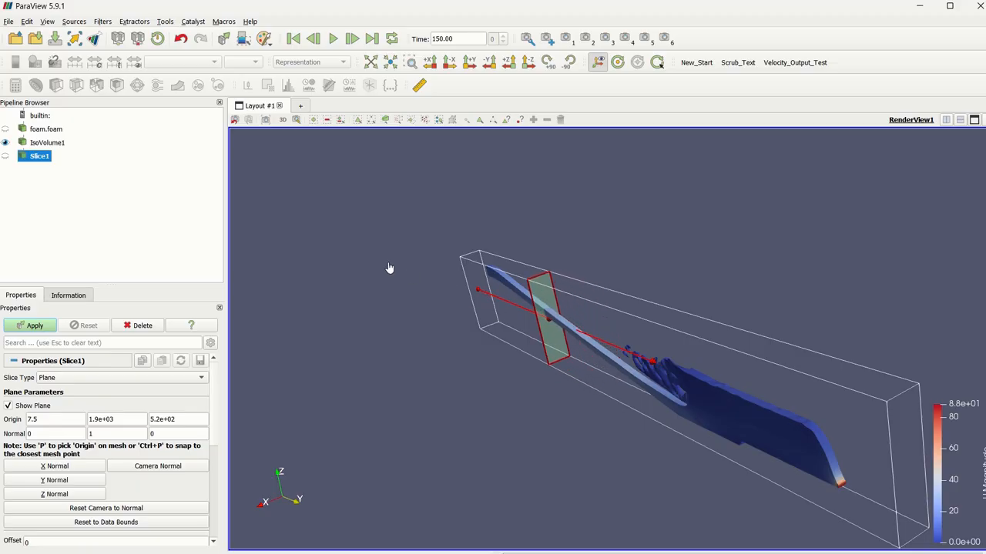
drag(554, 356, 418, 290)
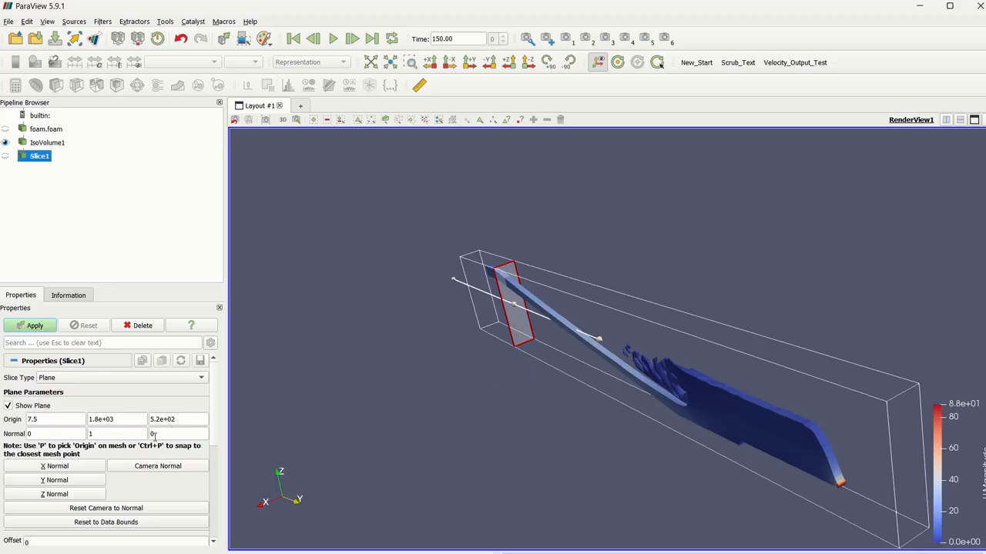
Show the Animation View and reduce its height to give the render view more room.
click(44, 23)
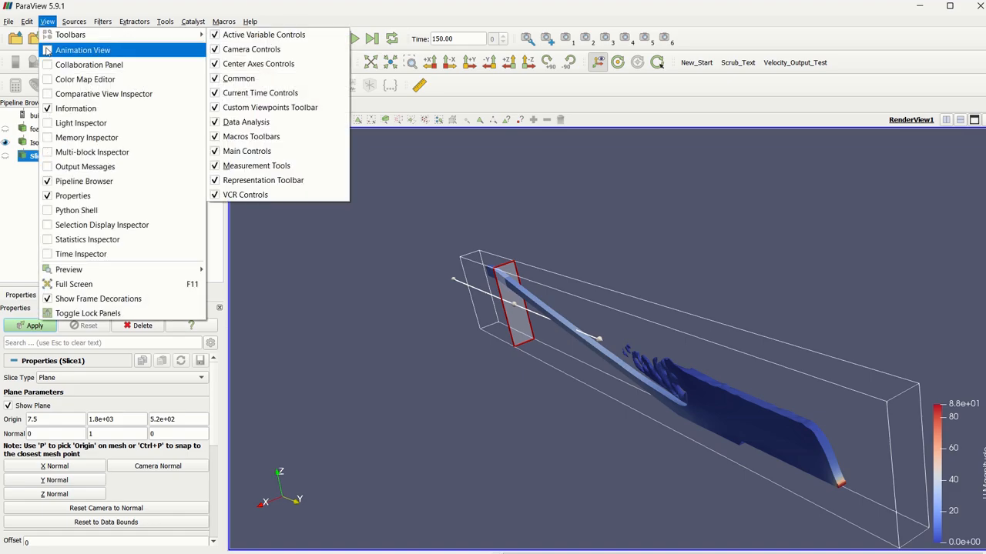
click(77, 50)
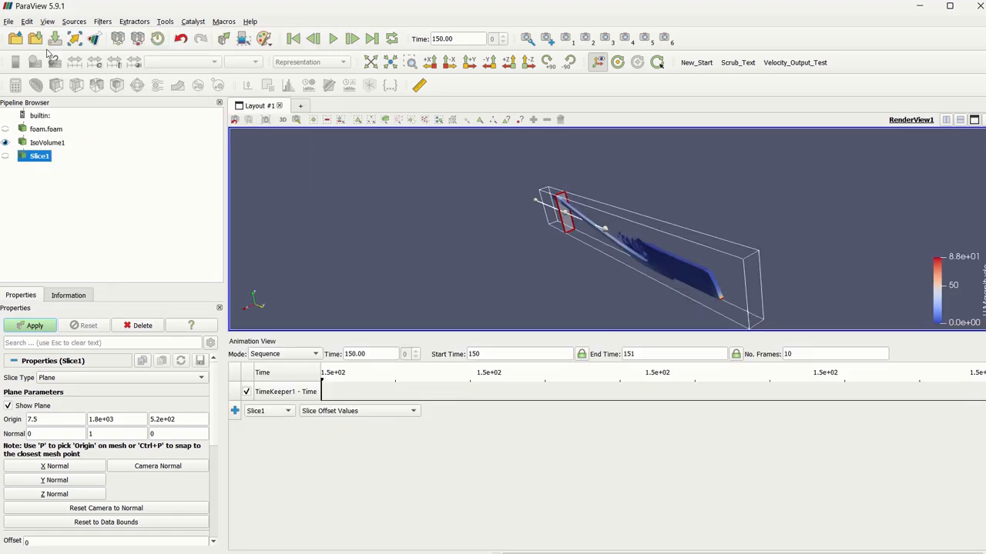
drag(541, 339, 526, 385)
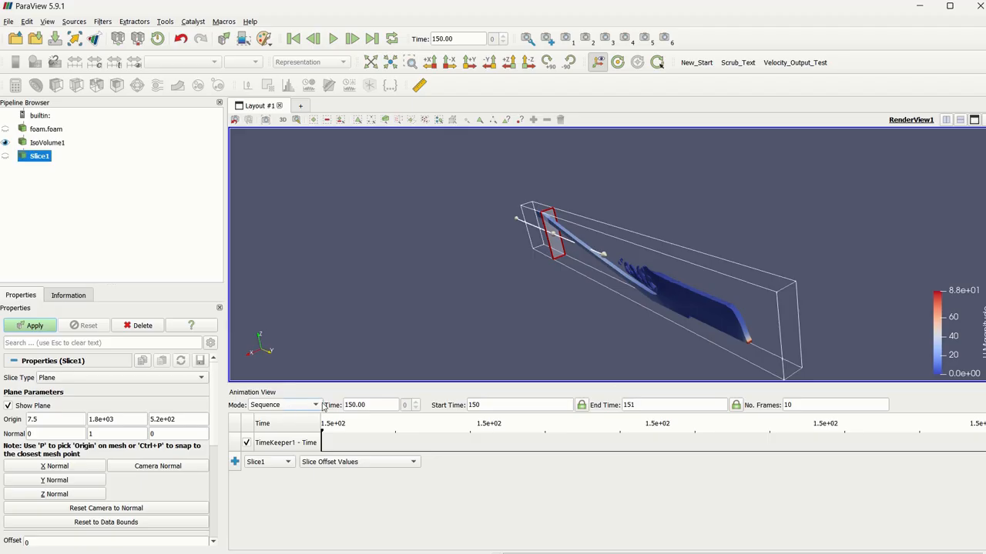
Set the animation's start time to 0, end time to 100 and number of frames to 1000.
click(499, 404)
drag(499, 405, 467, 404)
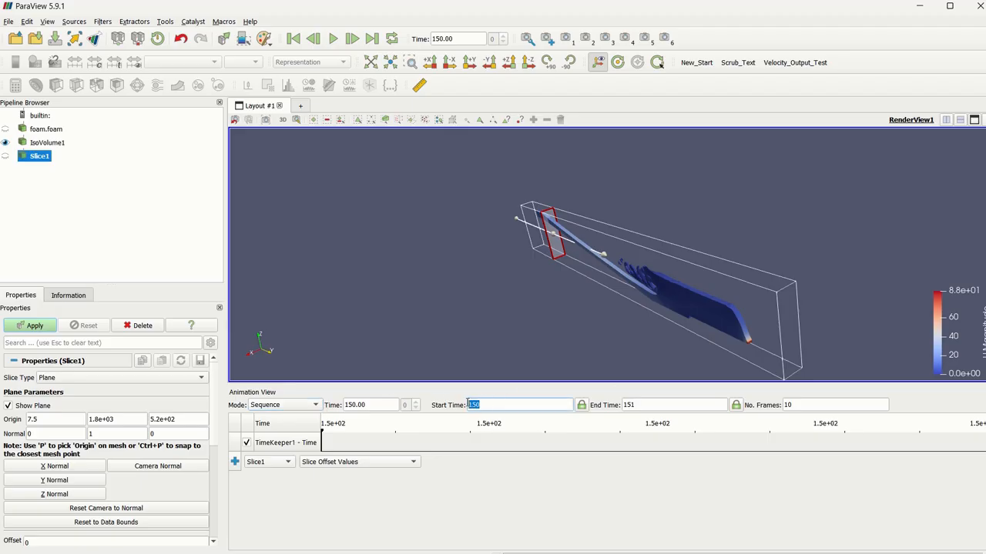
text(0)
click(679, 404)
drag(679, 402, 578, 397)
text(100)
click(551, 405)
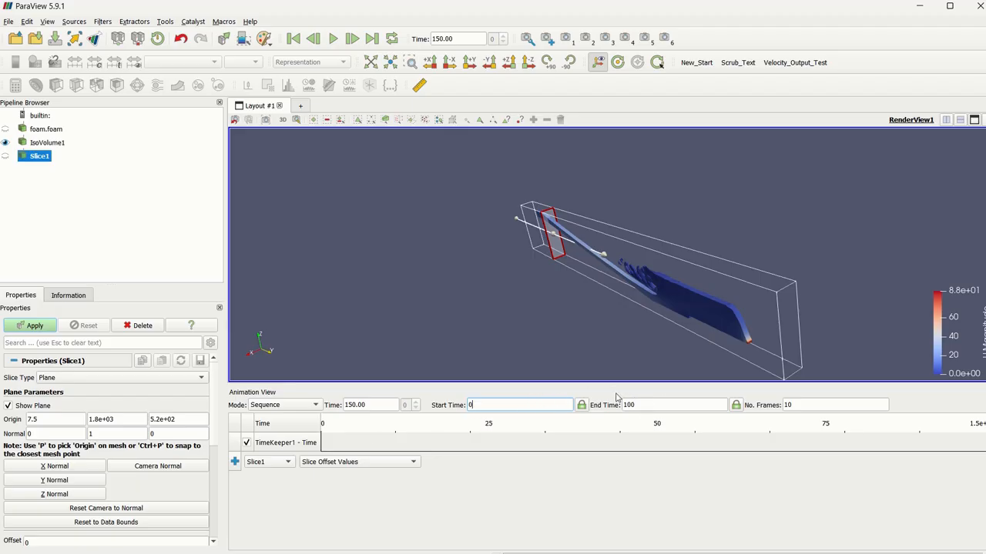
click(790, 405)
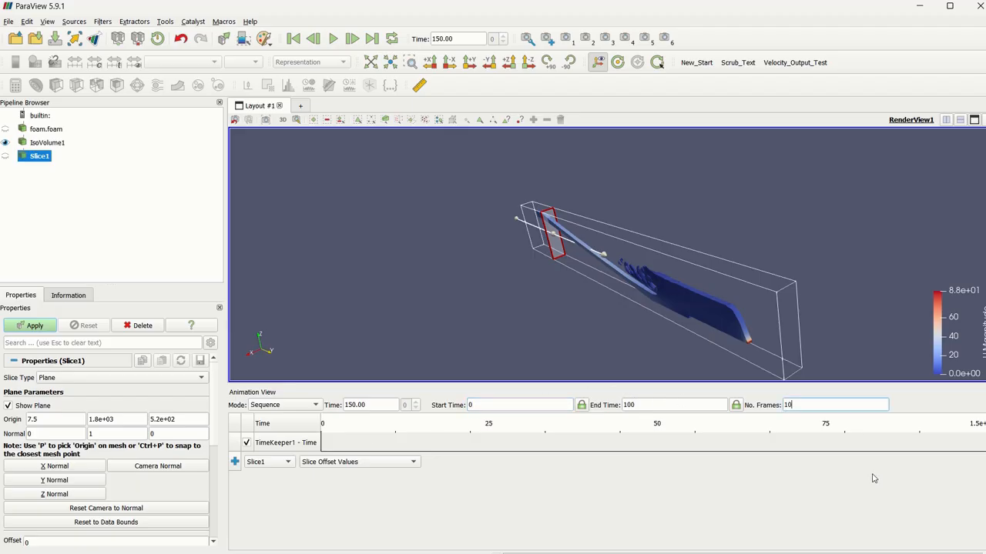
text(00)
click(661, 403)
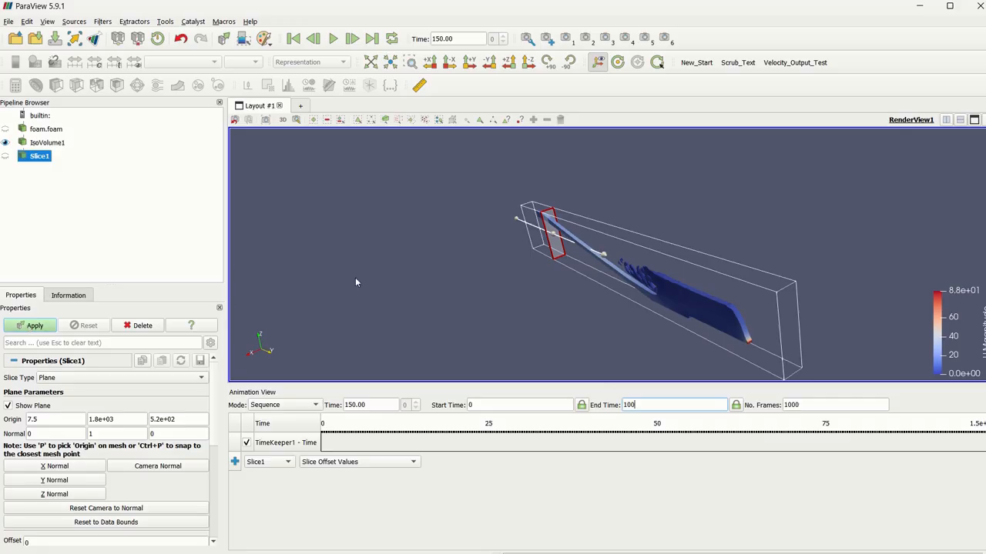
Apply the slice and display IsoVolume1 alongside it with an opacity of 0.2.
click(41, 328)
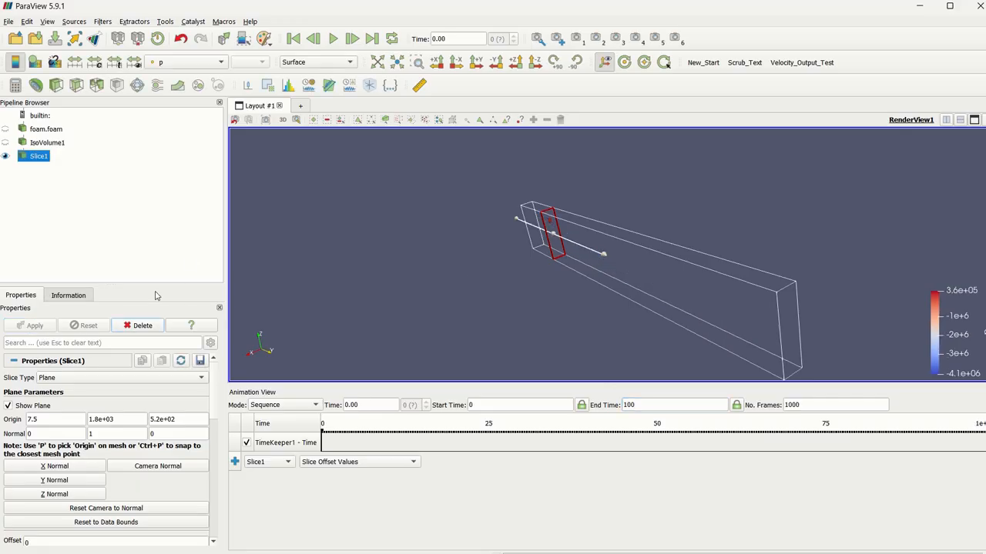
click(5, 143)
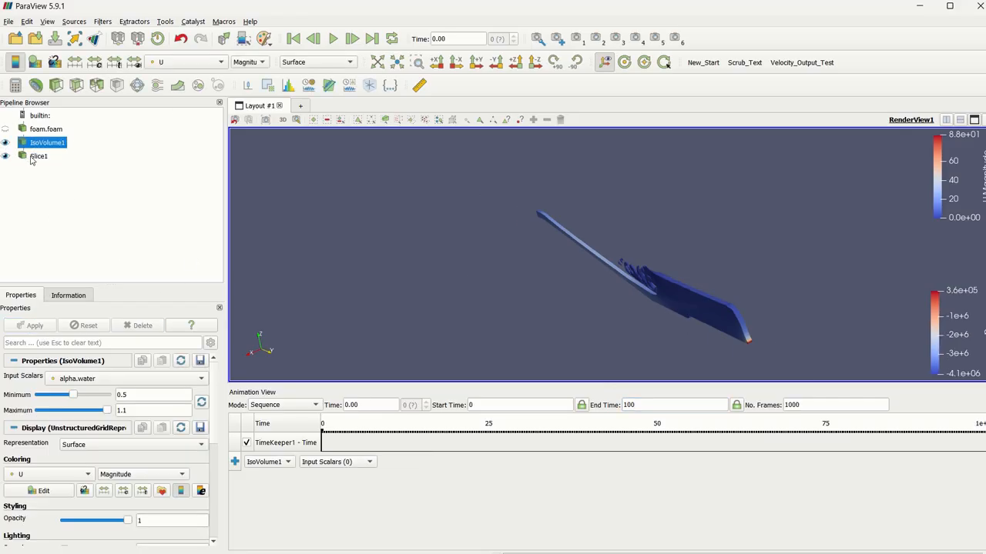
scroll(148, 453, down, 1)
click(141, 489)
drag(146, 489, 137, 495)
text(0.2)
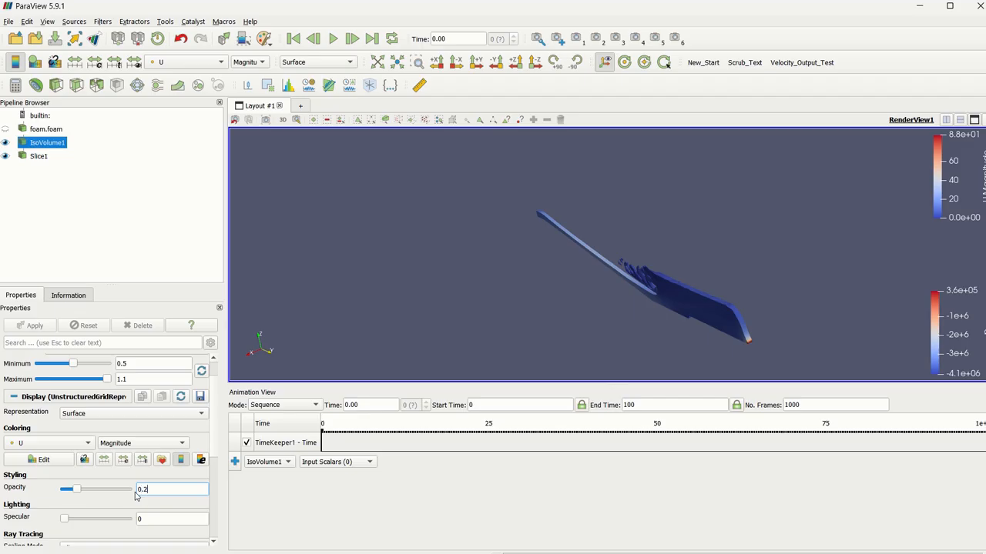
key(Return)
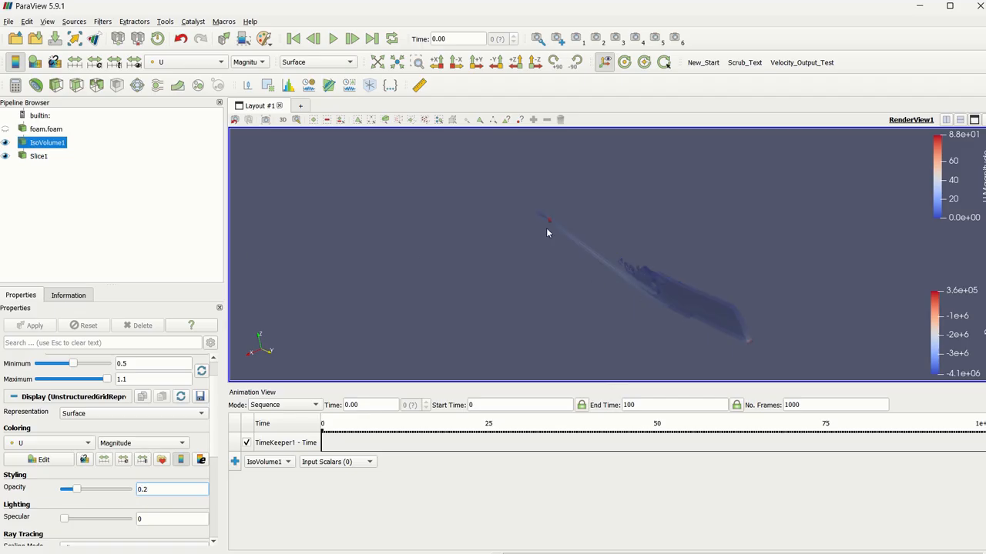
Add a Surface Vectors filter to Slice1, using U as input vectors and the Parallel constraint mode.
click(40, 157)
key(ctrl+space)
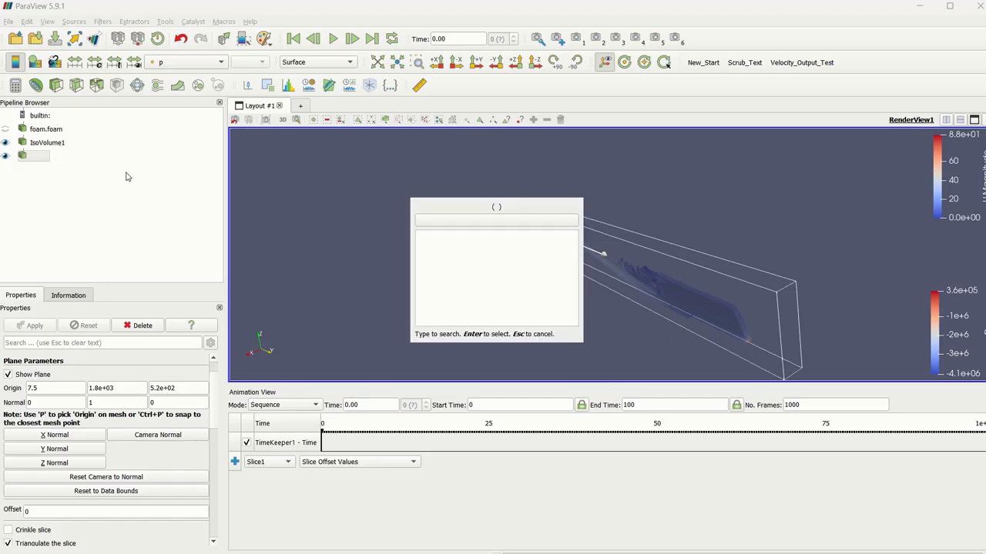
text(su)
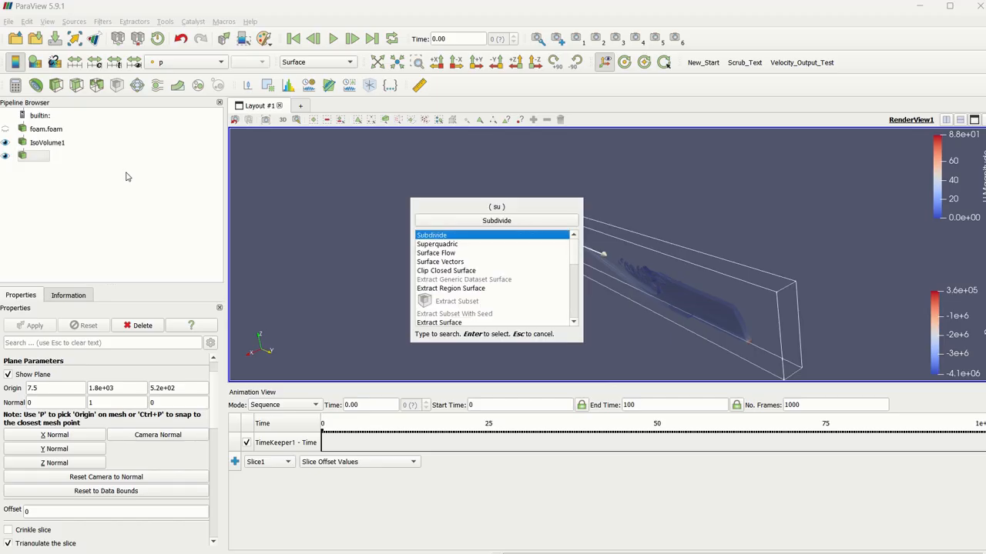
text(rface)
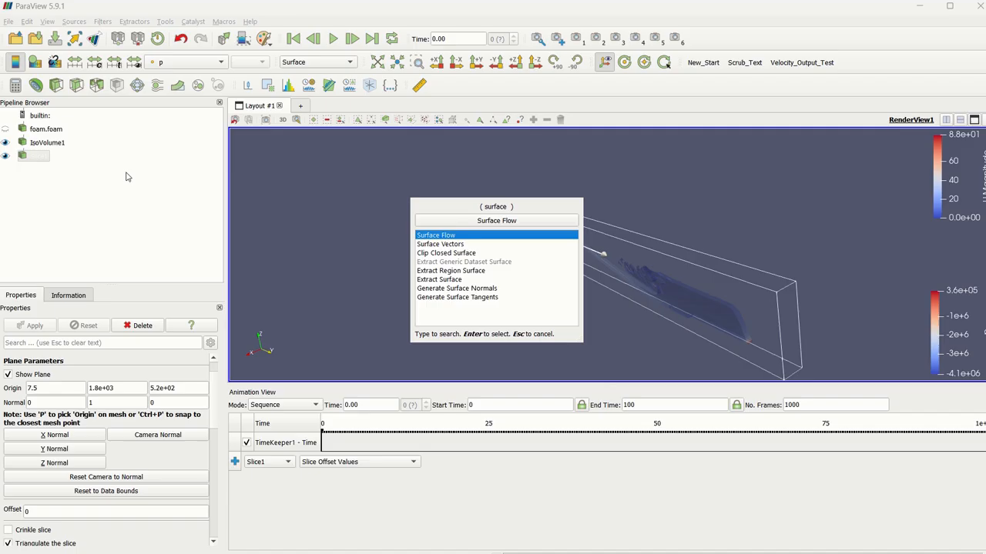
key(Down)
key(Return)
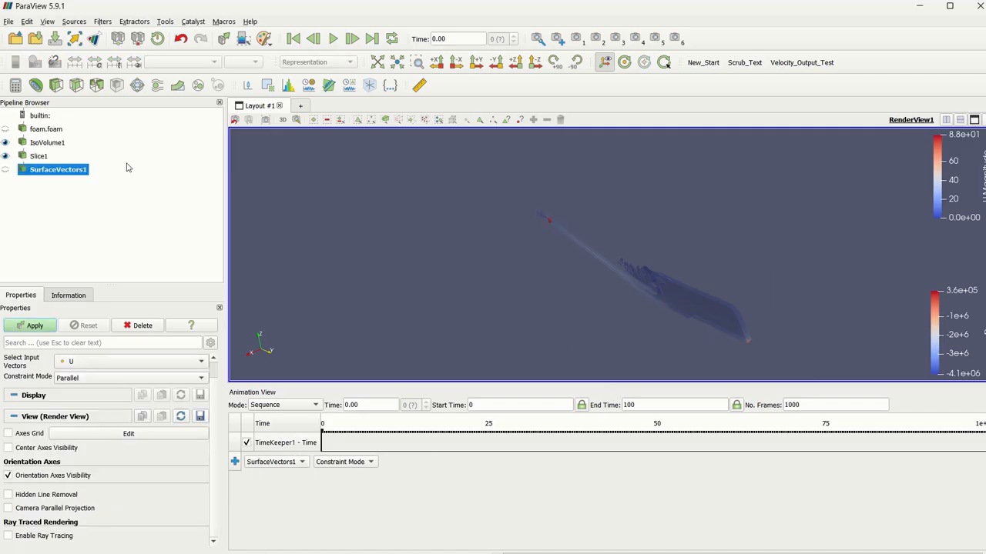
Add an arrow Glyph filter to the surface vectors, oriented by U with no scale array, and apply it.
key(ctrl+space)
text(glyph)
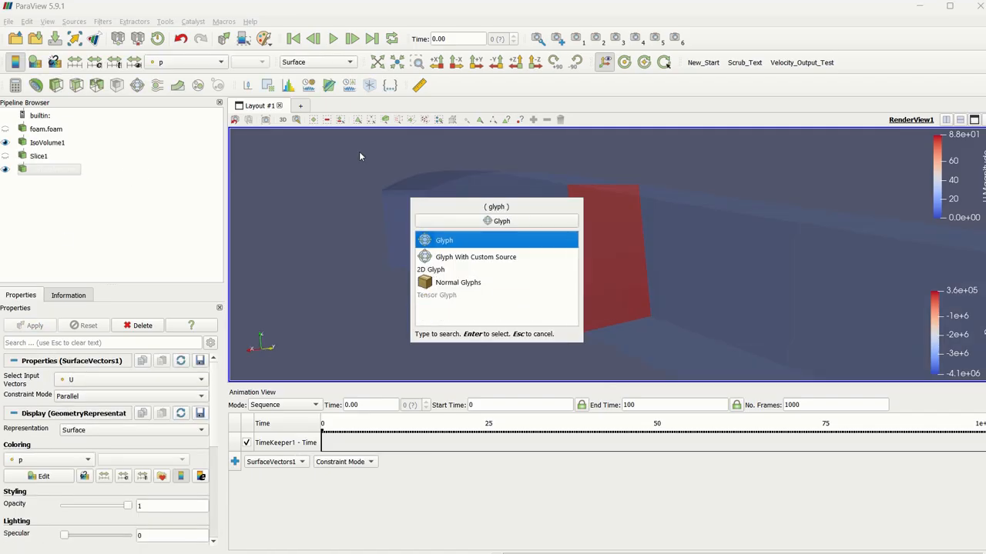
key(Return)
click(83, 459)
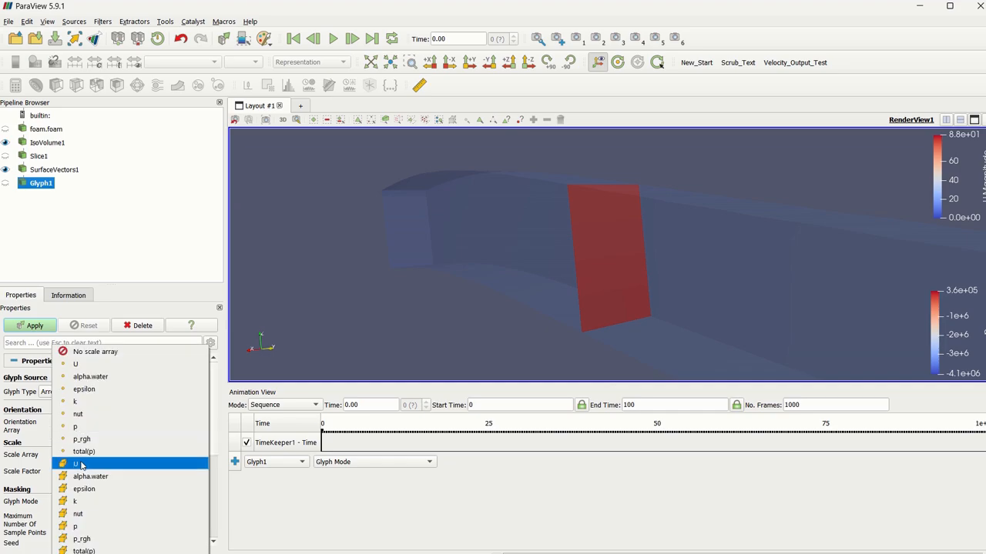
click(107, 353)
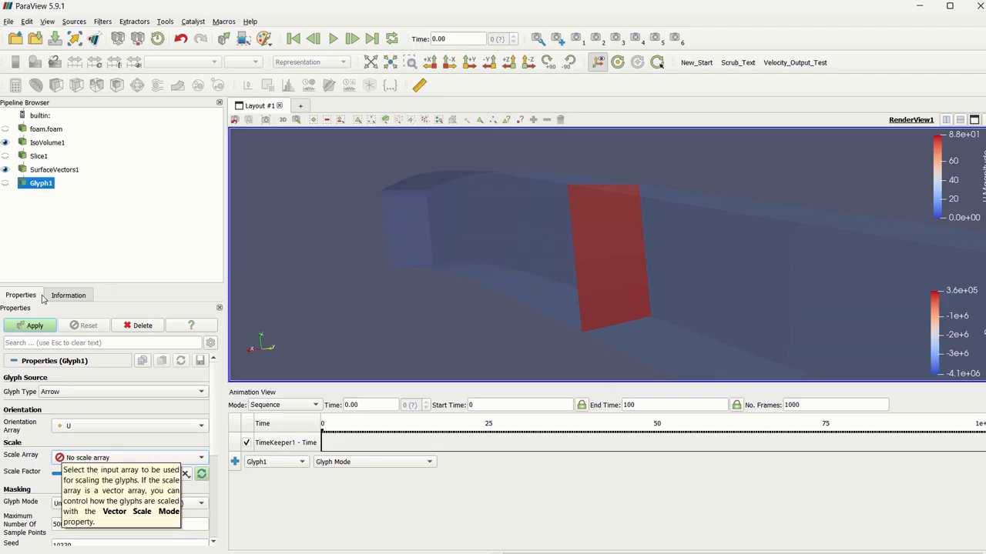
click(30, 325)
Display Glyph1 in Solid Color and set its arrow color to black (#000000).
click(184, 62)
click(180, 4)
scroll(170, 389, down, 3)
scroll(173, 395, down, 2)
click(39, 469)
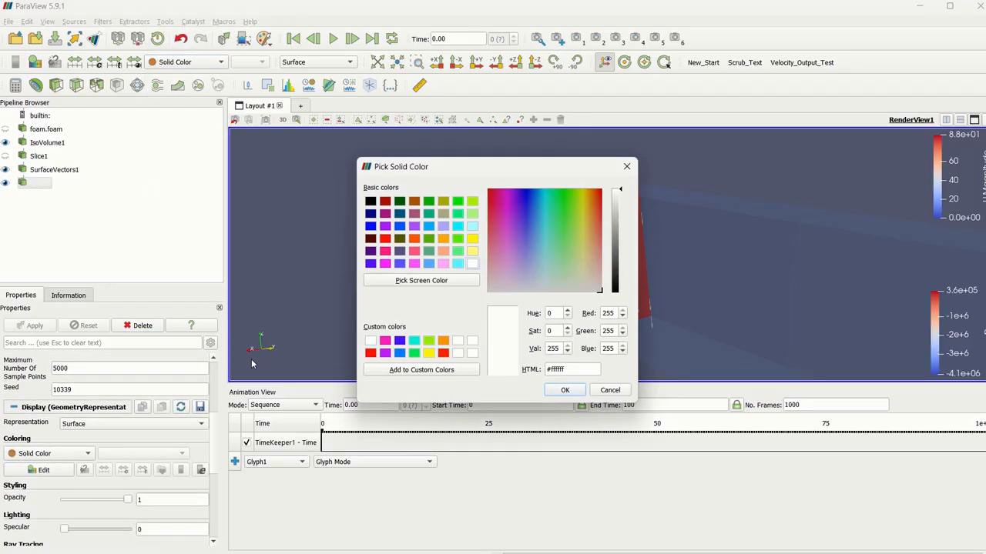
drag(620, 279, 618, 301)
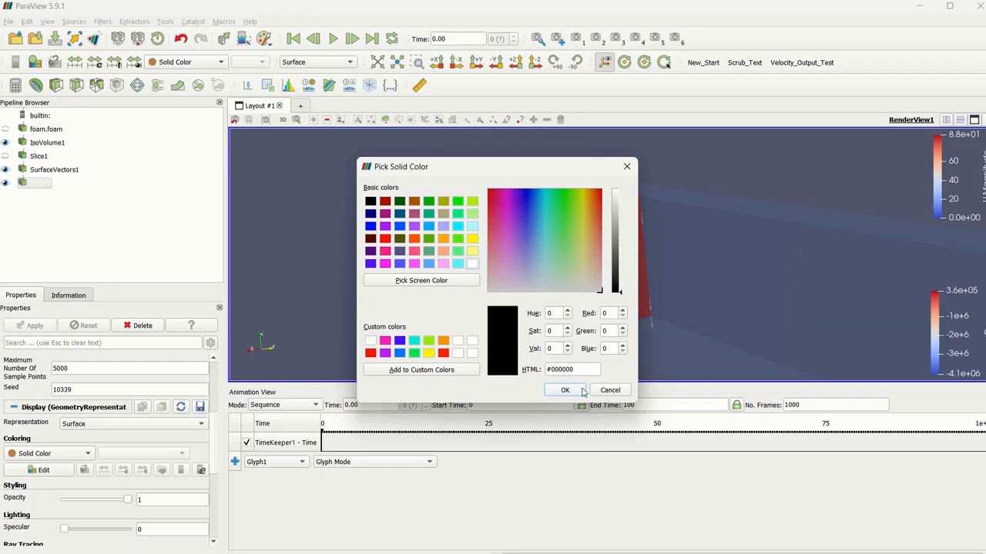
click(565, 389)
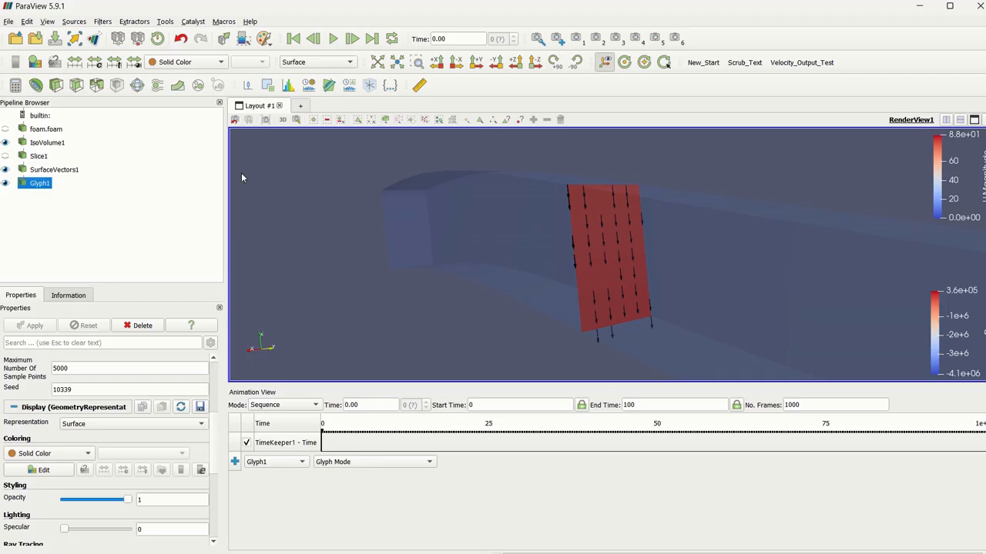
Color SurfaceVectors1 by the point array U, using its magnitude.
click(37, 173)
click(185, 61)
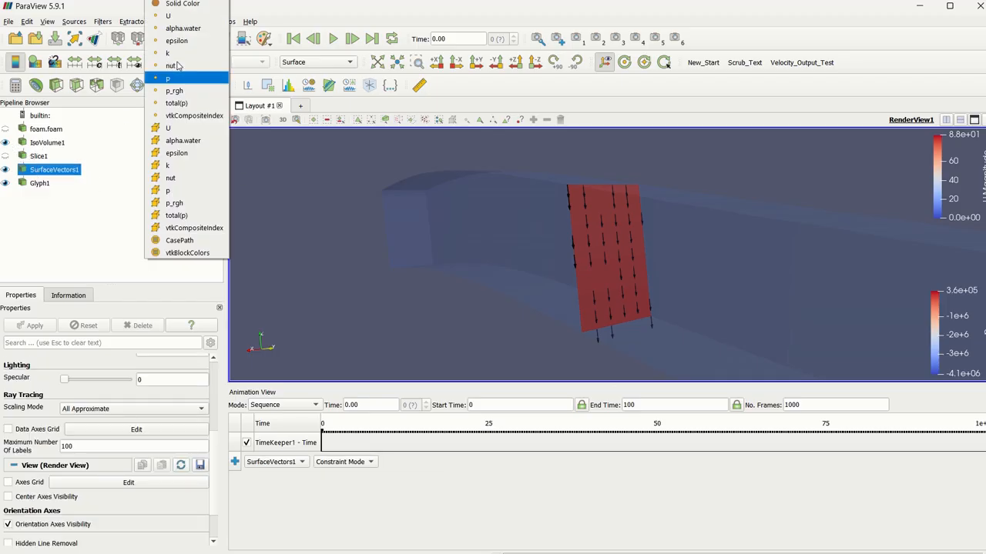
click(171, 15)
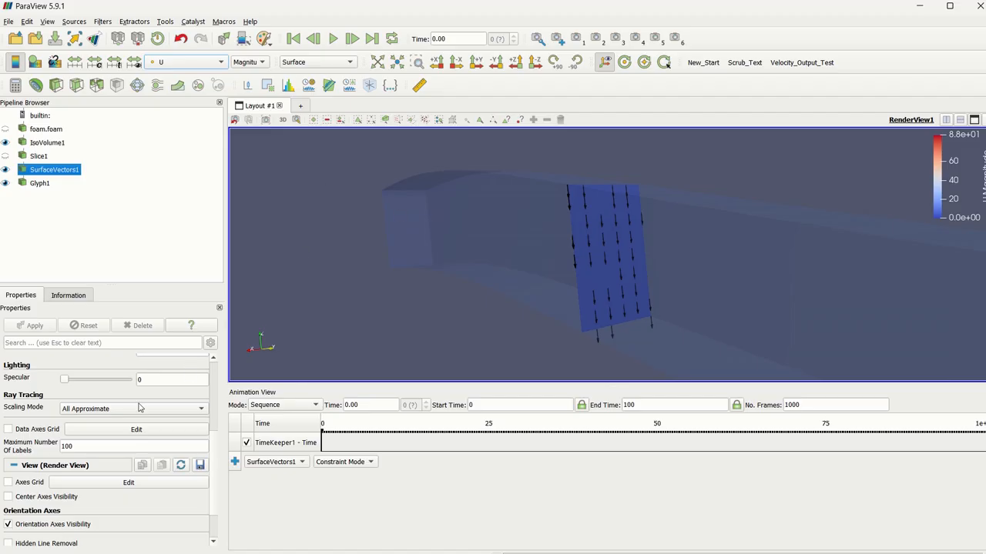
click(42, 185)
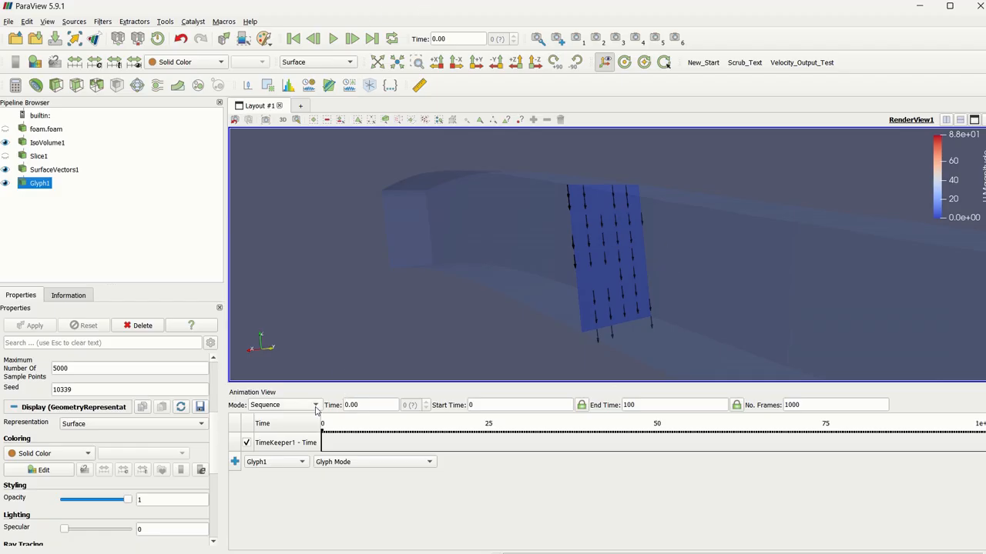
Check Slice1's plane origin and add an animation track for Slice1's Slice Type - Origin (1) property.
click(276, 462)
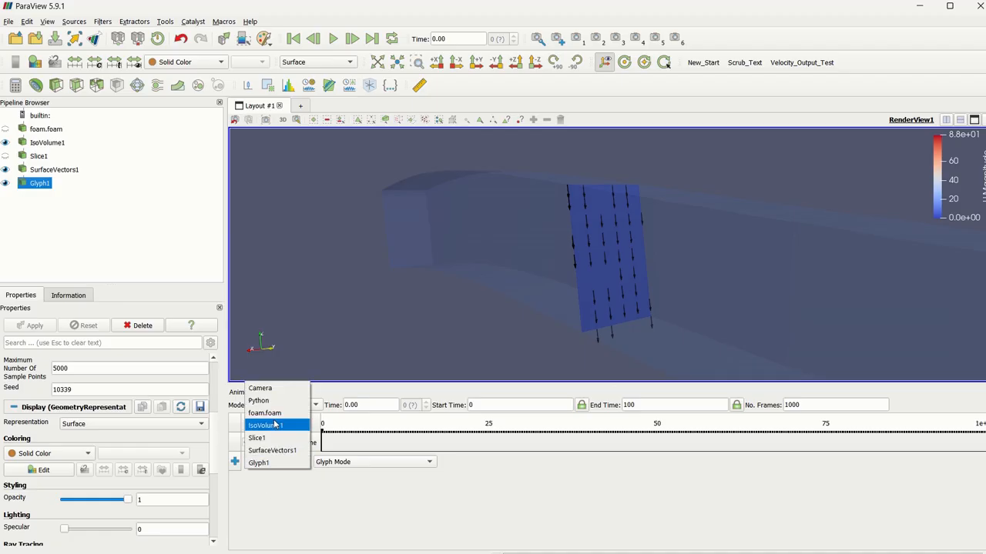
click(275, 438)
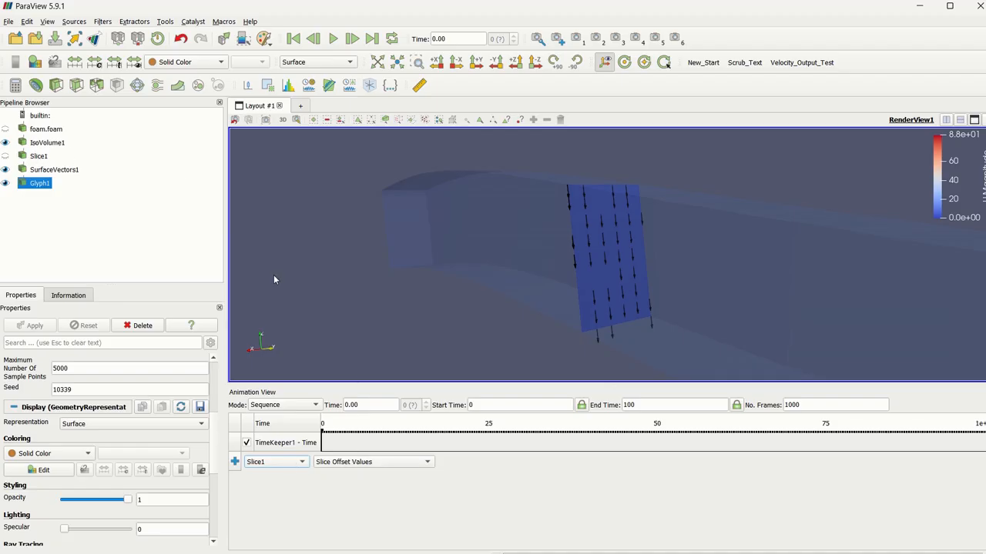
click(35, 156)
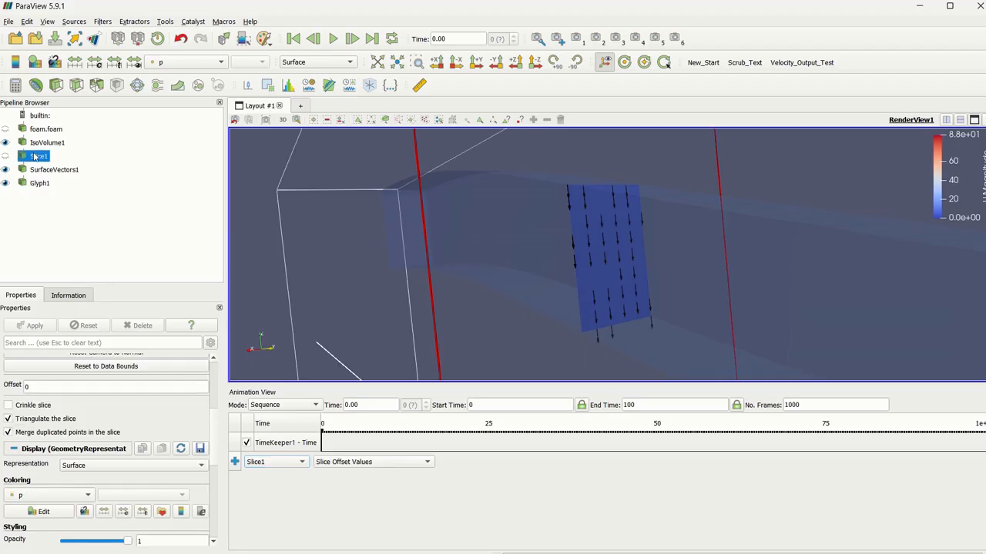
scroll(113, 428, up, 3)
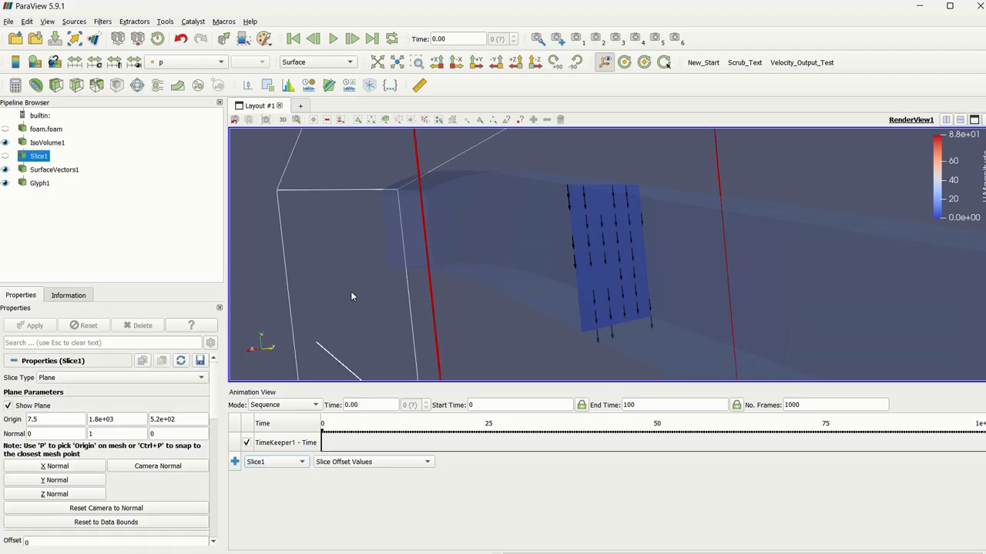
drag(713, 202, 845, 254)
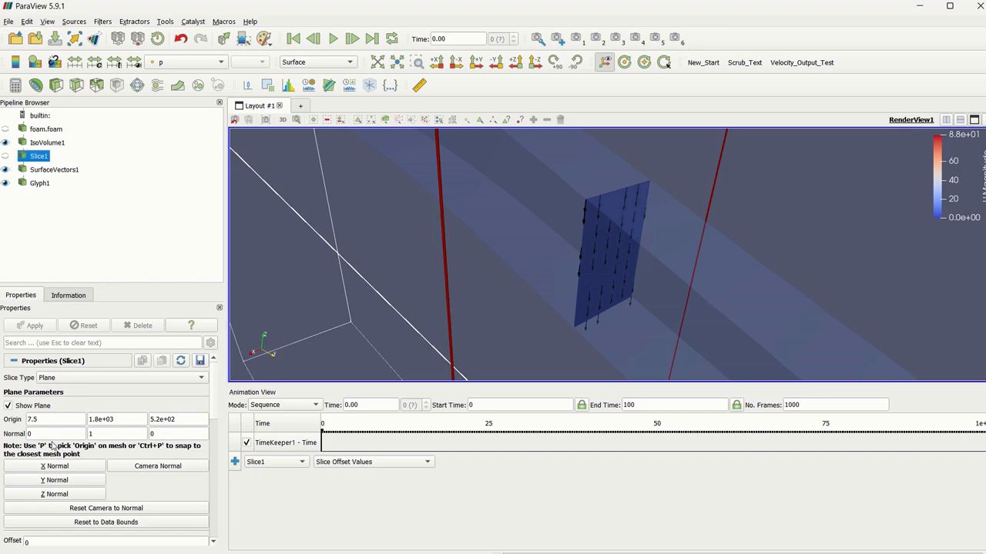
double_click(42, 421)
double_click(101, 419)
double_click(163, 419)
double_click(107, 421)
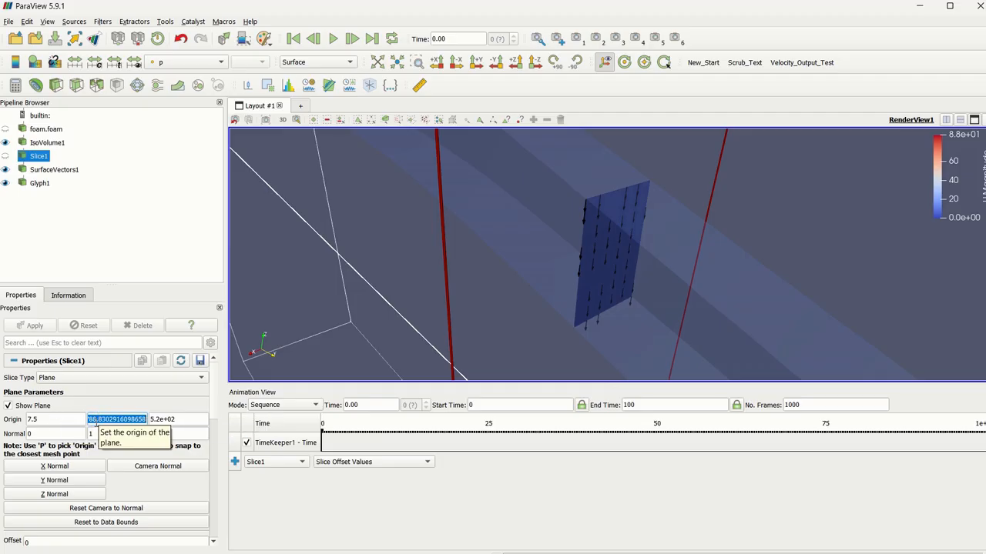
click(396, 462)
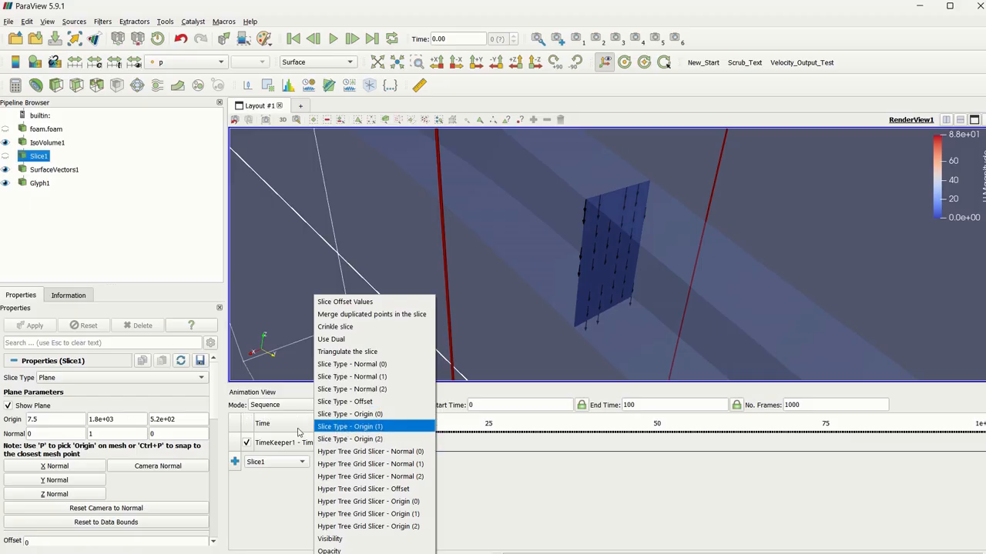
click(354, 428)
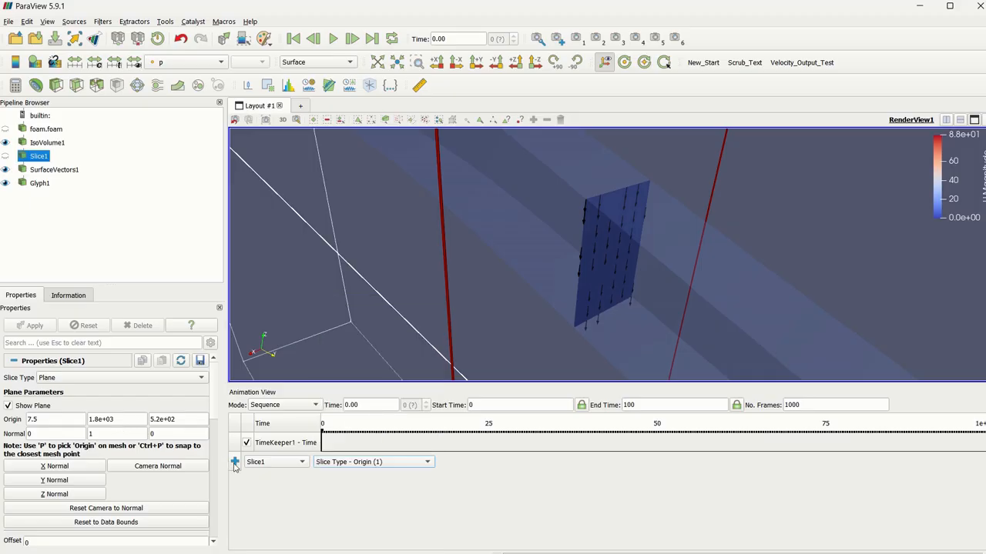
click(235, 462)
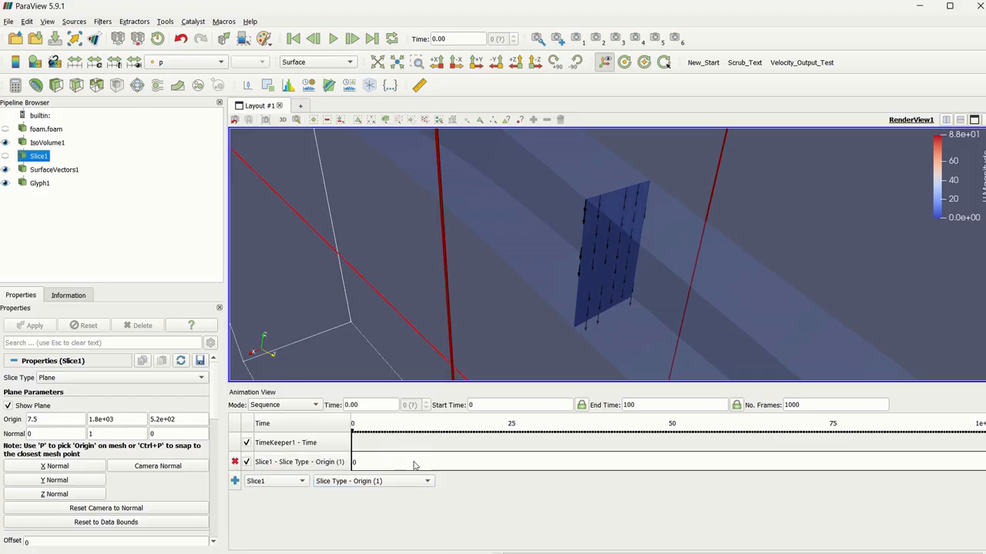
Set the Slice1 origin keyframes to ramp from 1800 at time 0 to 2200 at time 100.
double_click(599, 472)
drag(487, 139, 405, 115)
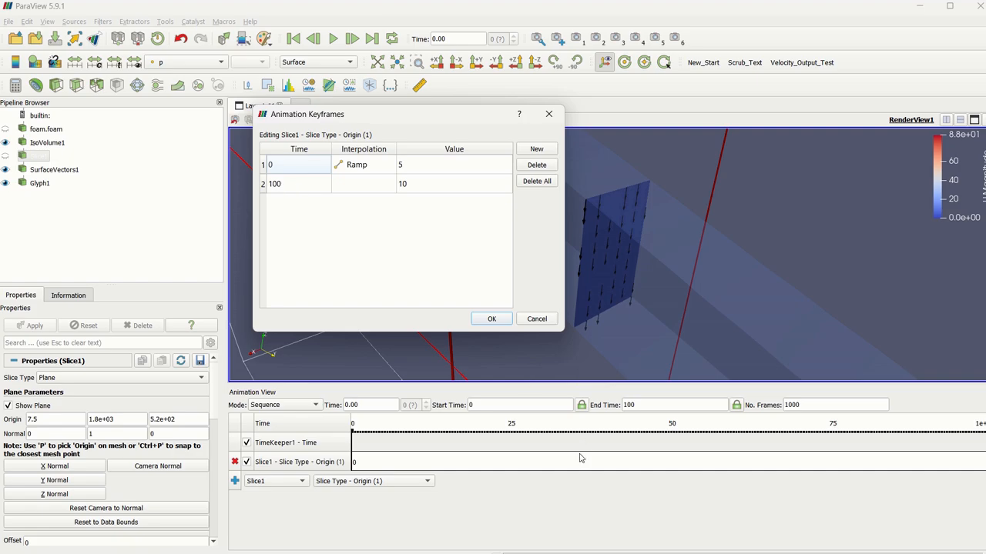
double_click(413, 166)
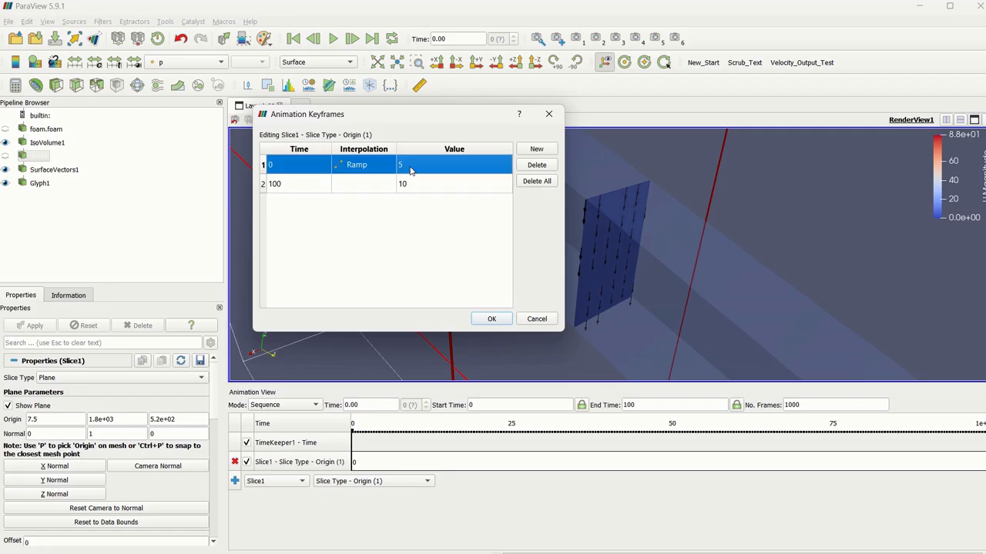
text(1800)
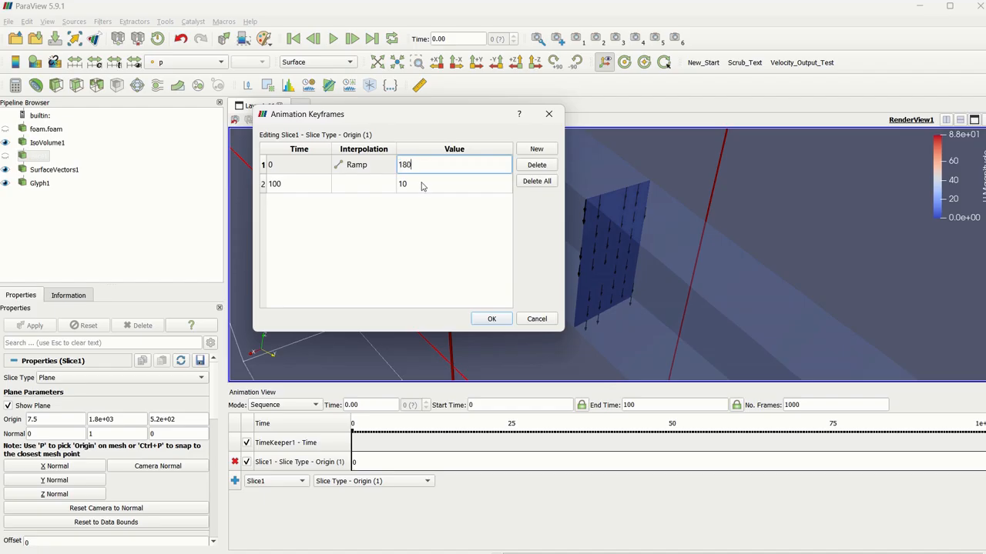
double_click(425, 186)
text(2200)
click(492, 320)
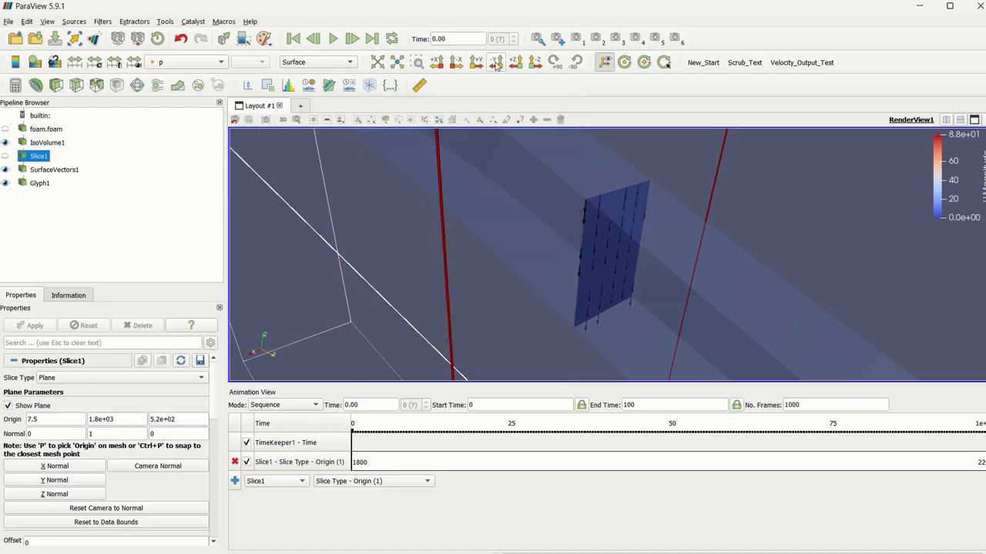
Fit the whole IsoVolume1 in view, play the animation and jump to its last frame.
click(417, 64)
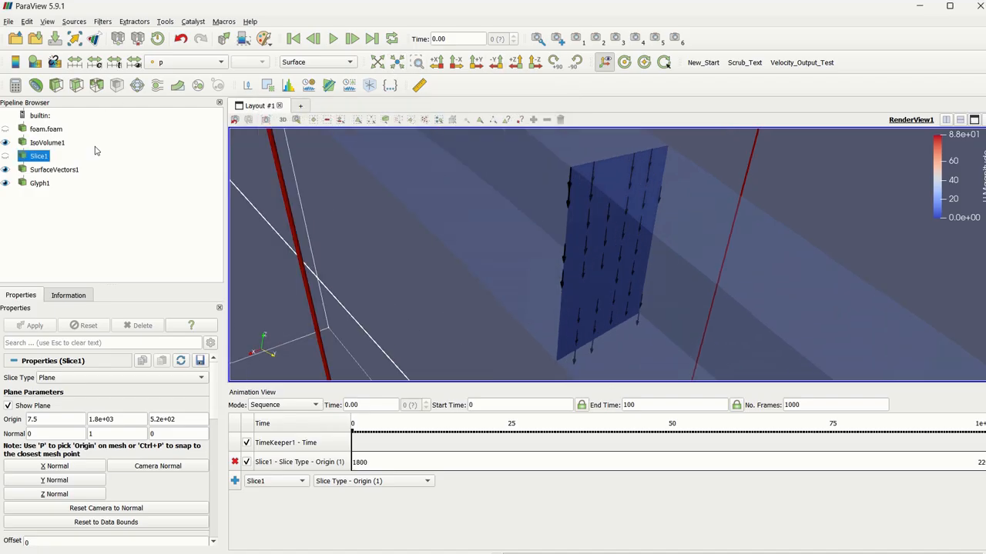
click(42, 144)
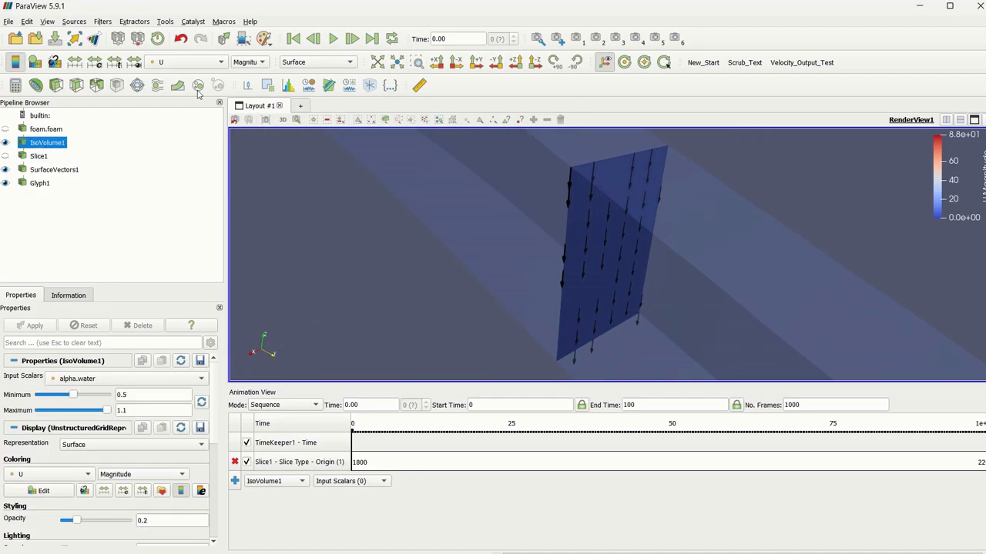
click(396, 63)
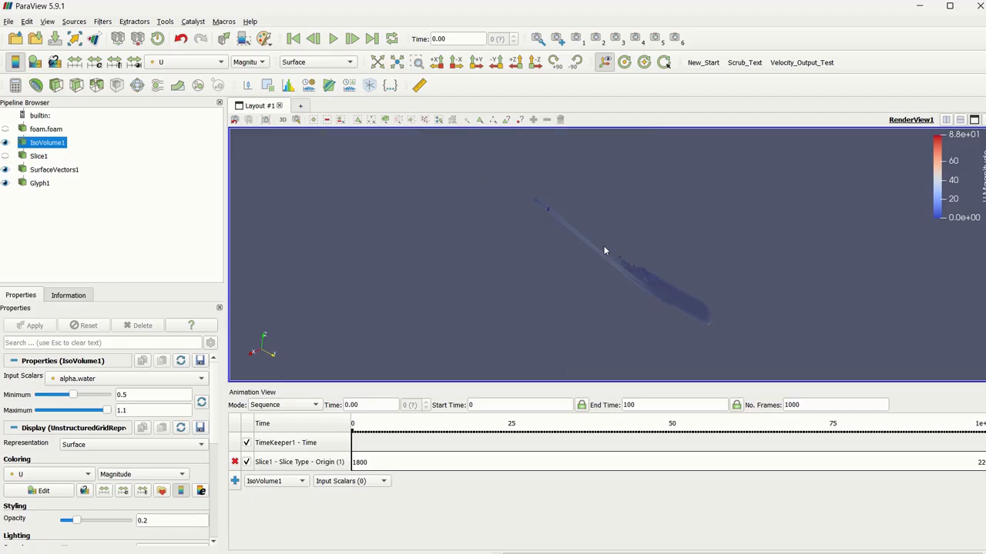
scroll(613, 292, up, 5)
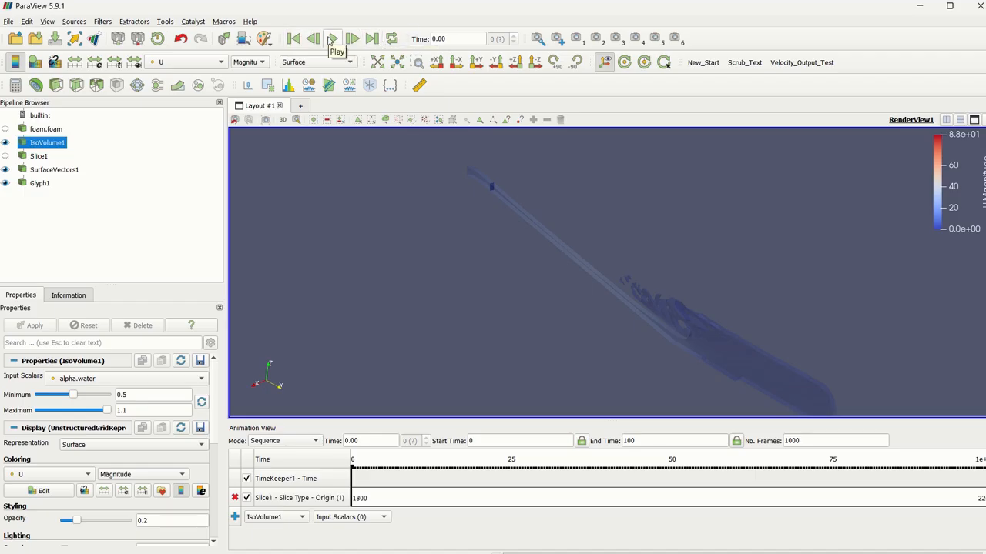
click(333, 40)
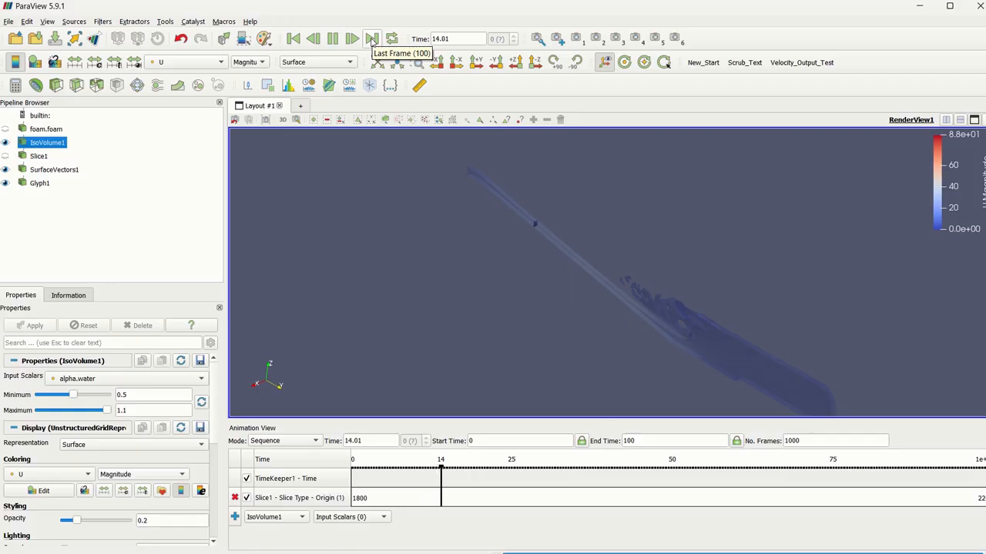
click(371, 38)
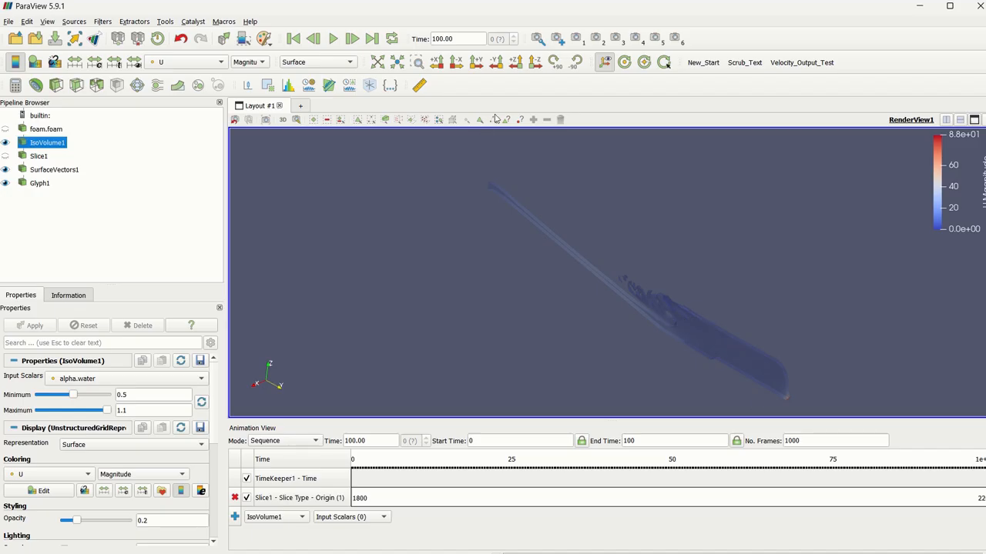
Inspect the point coordinates at the far downstream end of IsoVolume1 with point hovering.
click(520, 119)
click(495, 326)
mouse_move(789, 409)
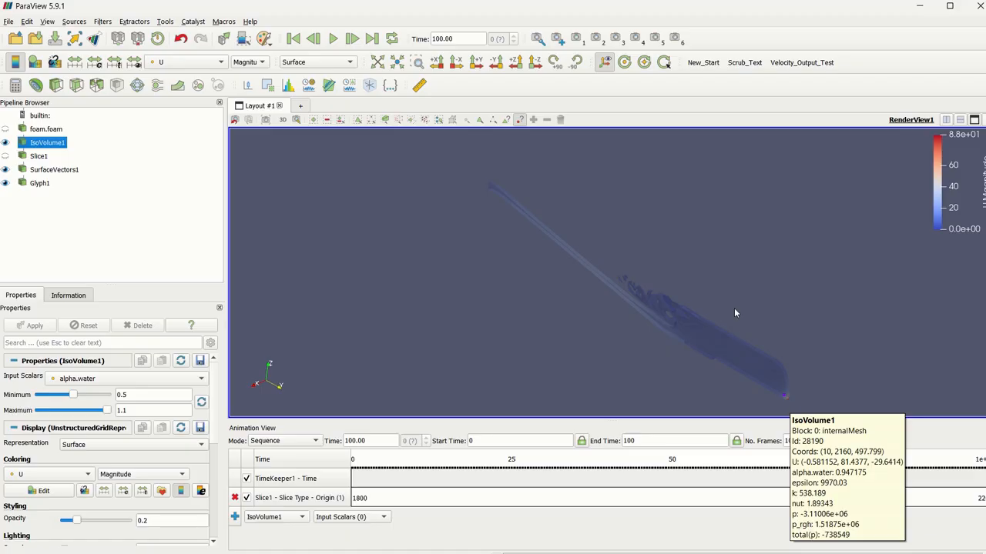
Set the Slice1 origin keyframe value at time 100 to 2100.
double_click(409, 499)
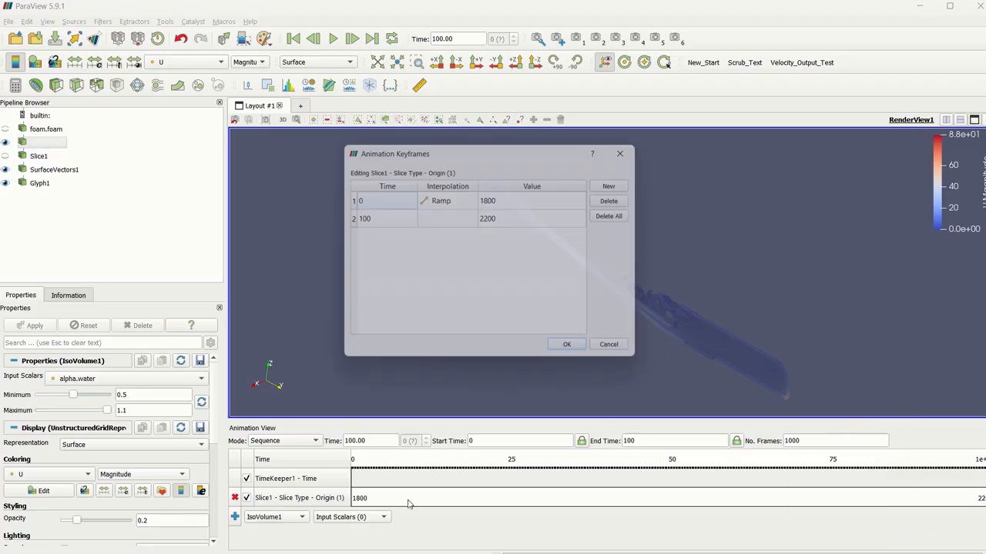
double_click(515, 218)
text(2100)
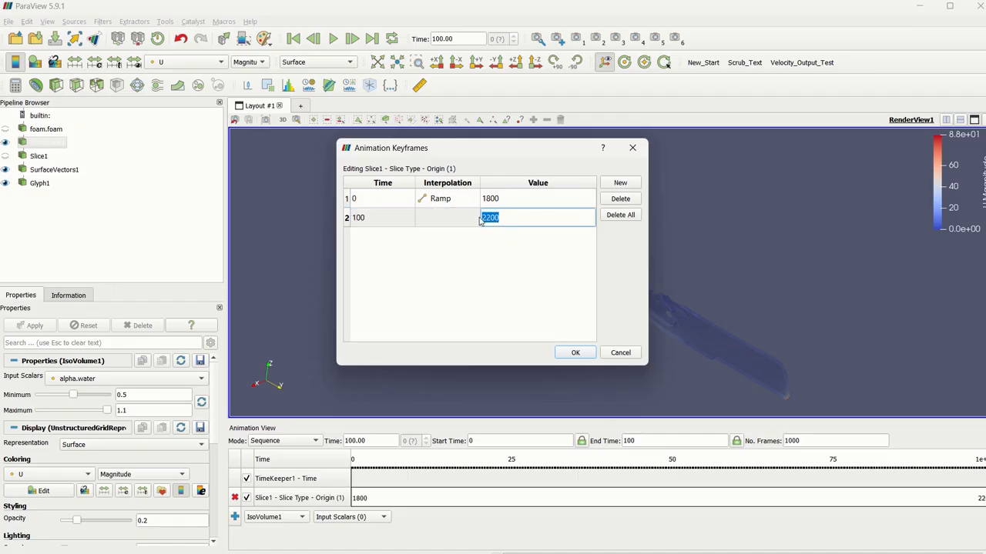
click(573, 353)
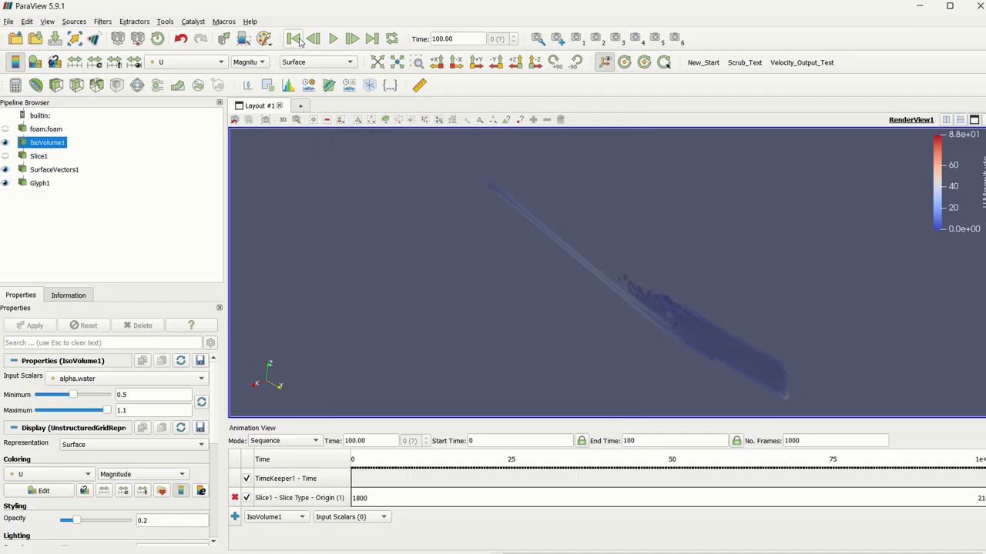
Go through the animation from its first to its last frame and check the slice's end position inside the water volume.
click(293, 39)
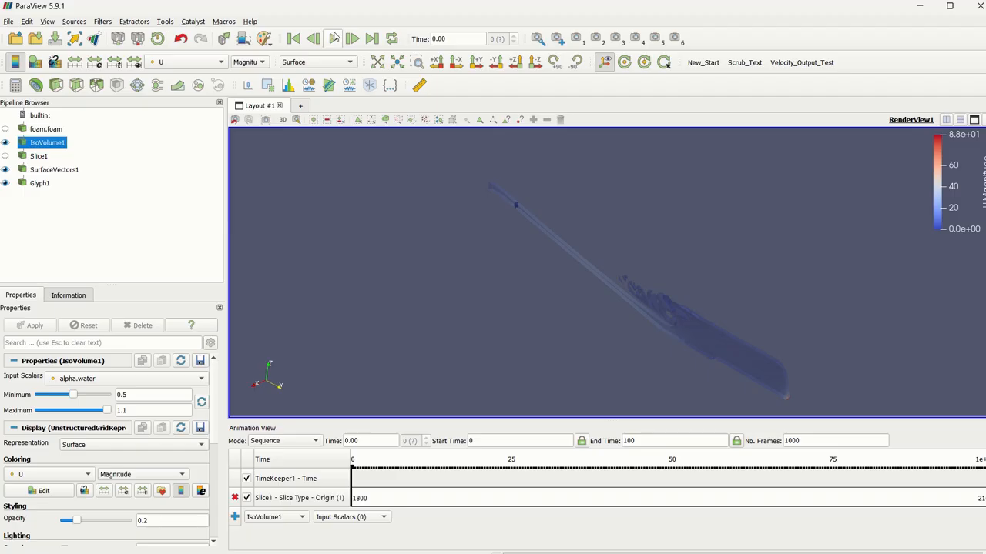
click(352, 39)
drag(746, 347, 715, 291)
right_drag(690, 279, 696, 329)
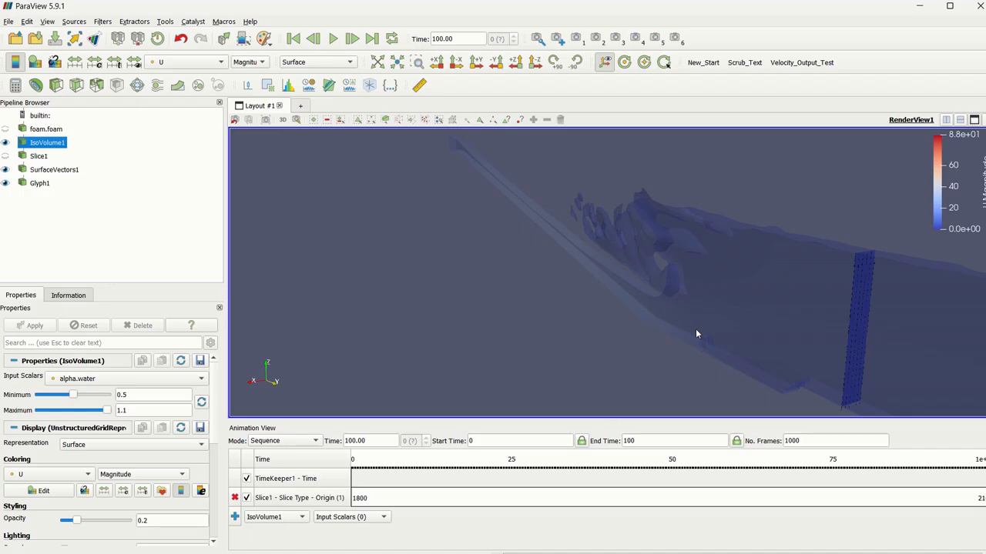
Add a Camera animation track in Follow Data mode with IsoVolume1 selected.
click(284, 521)
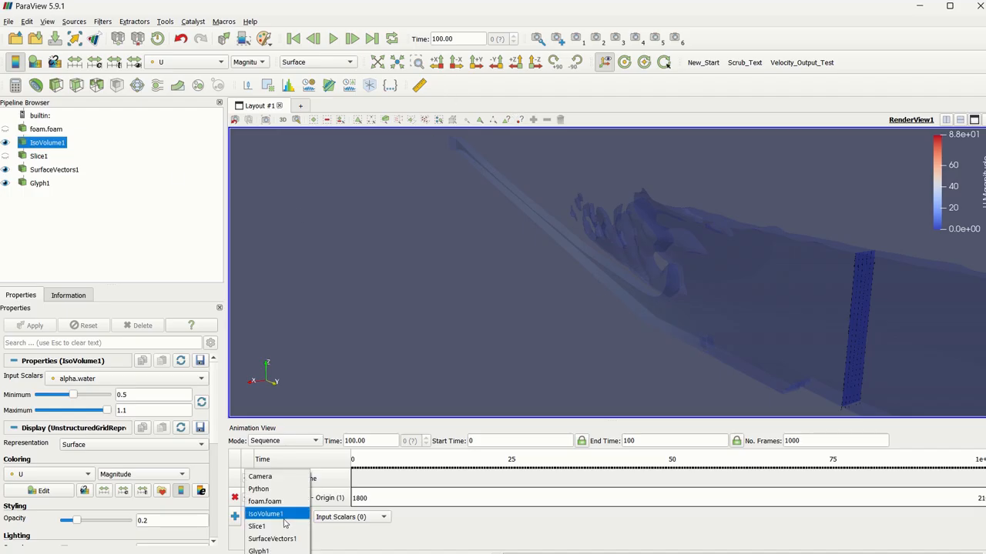
click(271, 477)
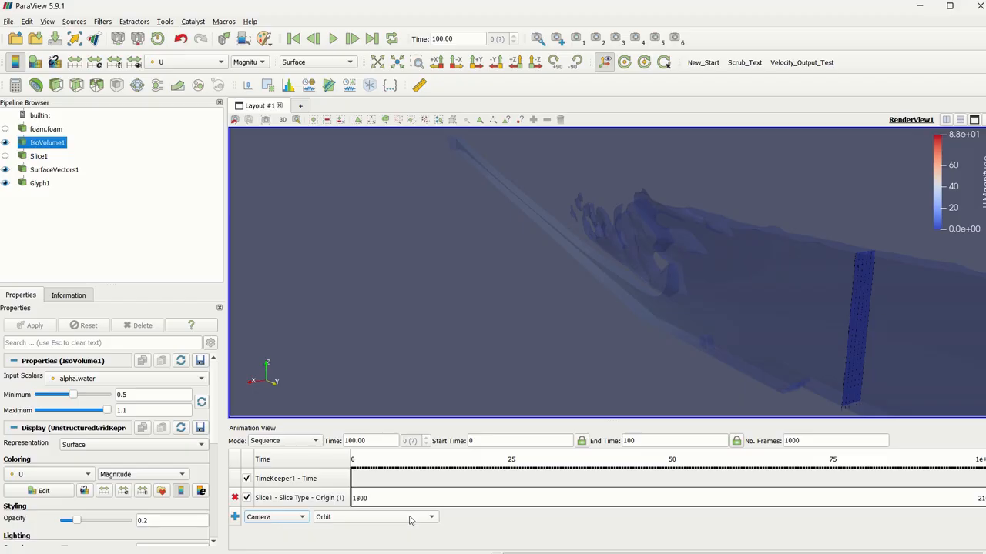
click(411, 521)
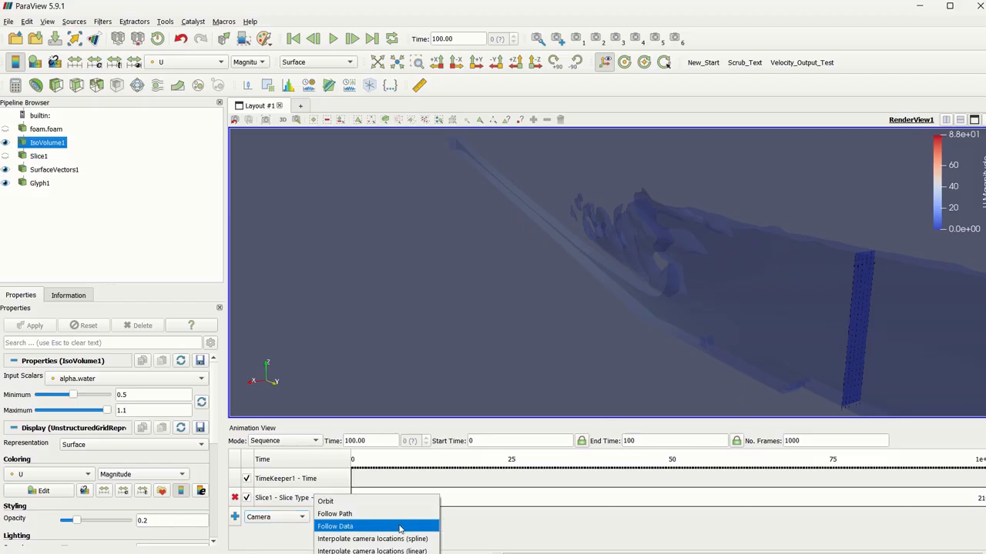
click(399, 527)
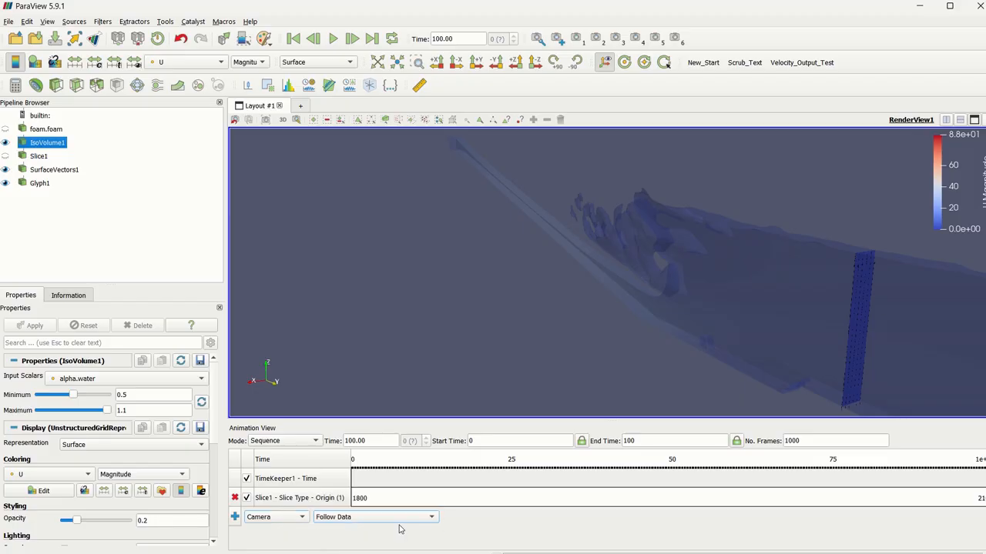
click(236, 518)
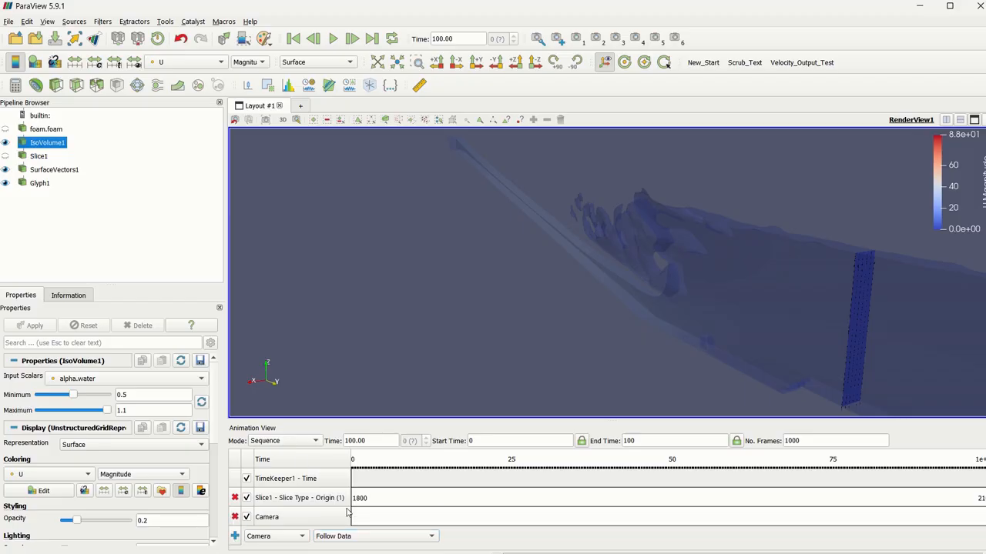
Set the Camera animation track's data source to follow to Slice1.
double_click(415, 519)
click(531, 254)
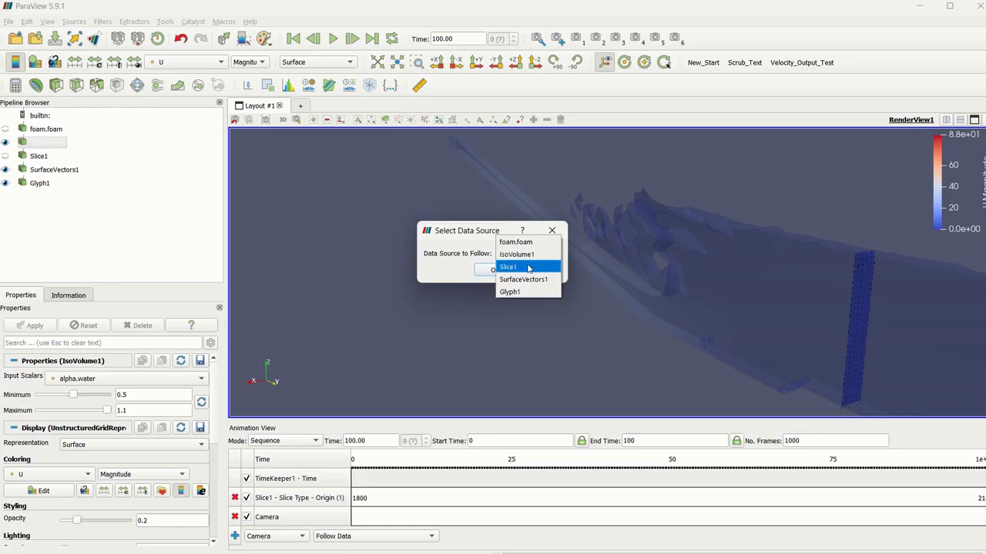
click(527, 267)
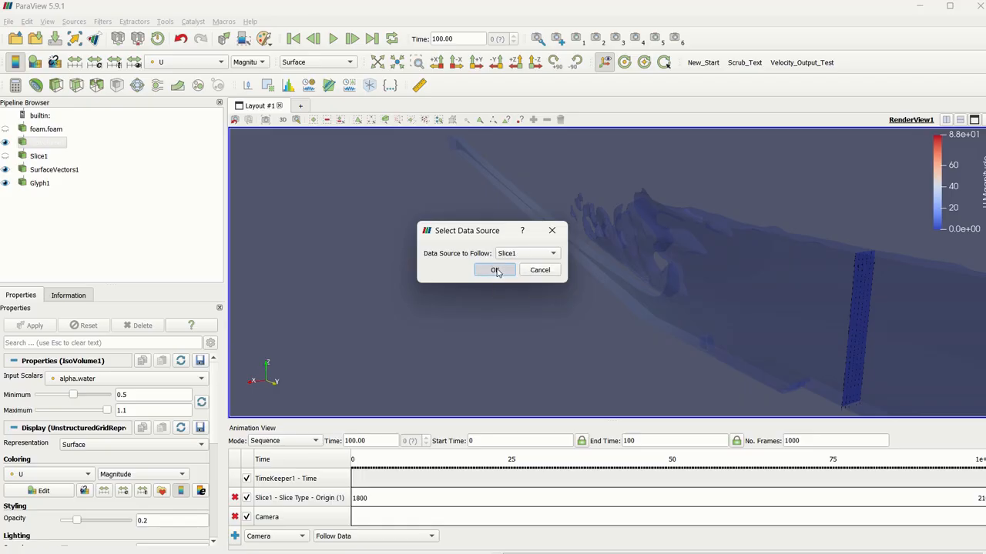
click(497, 270)
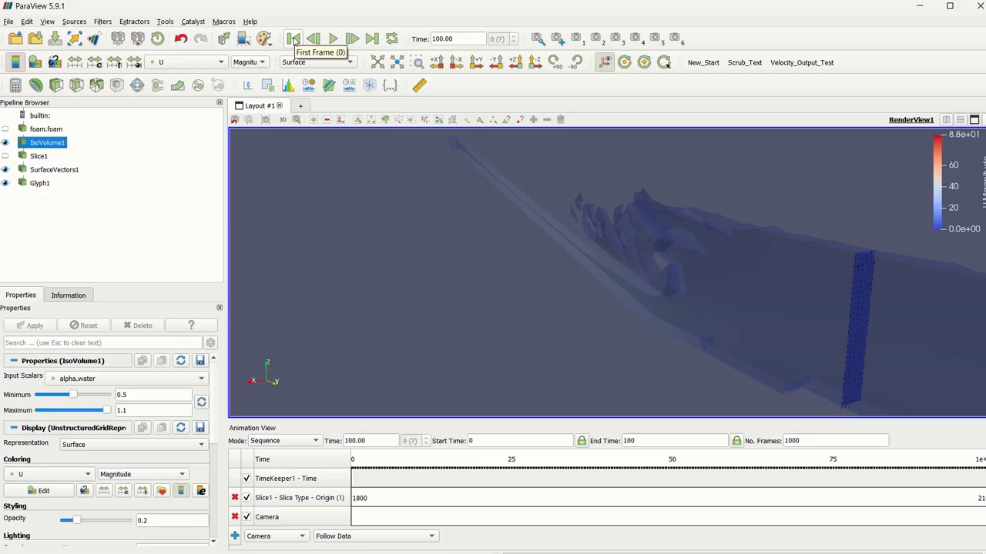
Return to the first frame and play the start of the animation to check how the camera follows the slice.
click(293, 38)
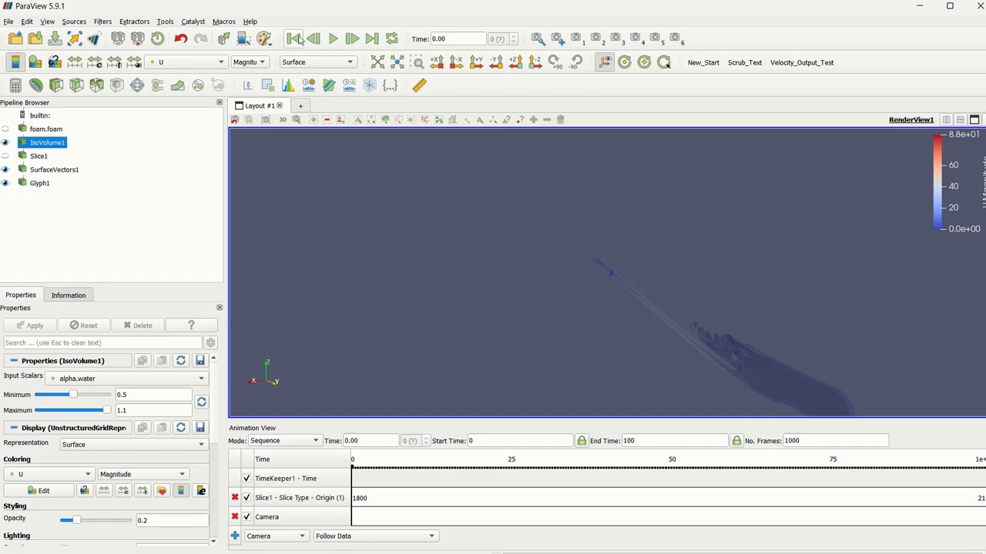
scroll(603, 289, up, 1)
scroll(603, 289, up, 8)
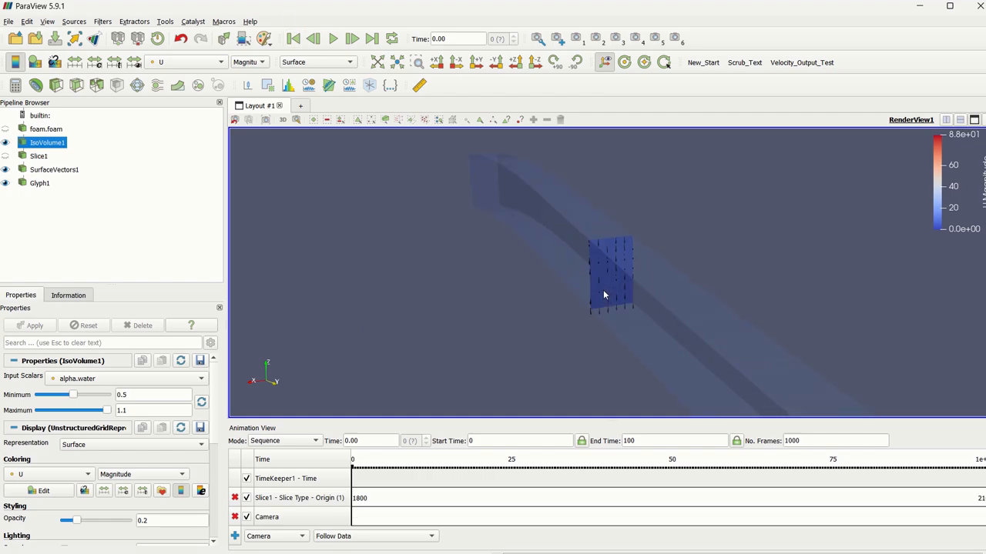
click(333, 39)
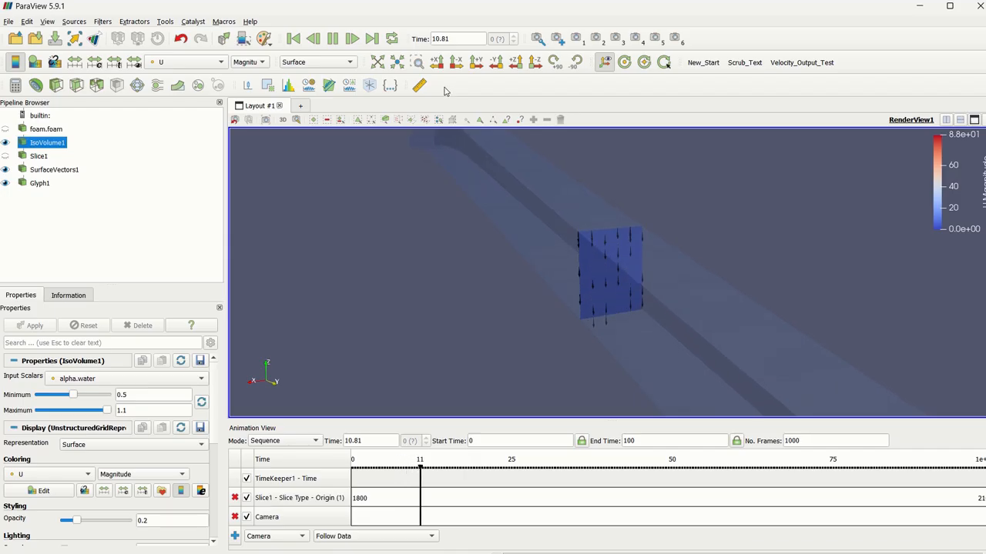
click(333, 41)
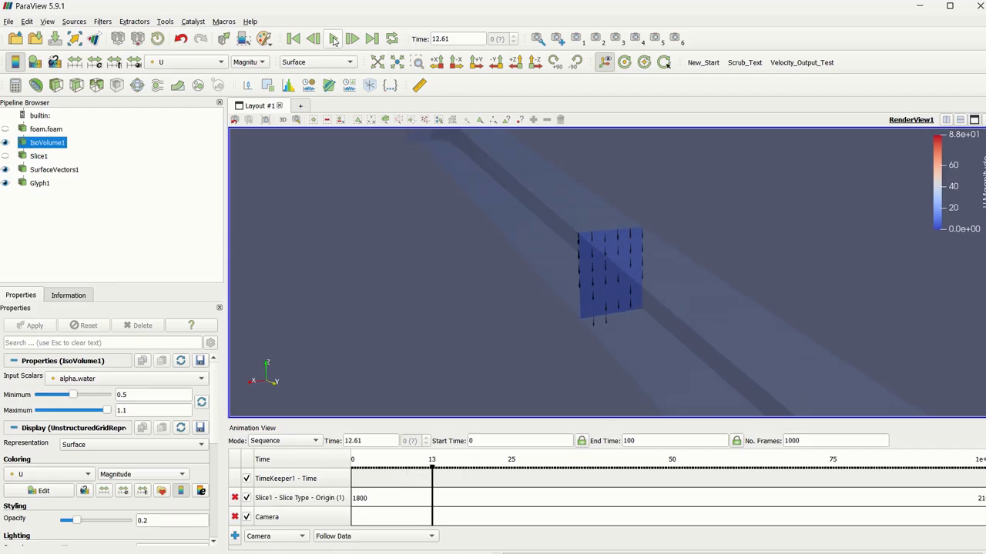
Set the glyph mode of Glyph1 to All Points and apply the change.
click(39, 182)
scroll(214, 400, down, 3)
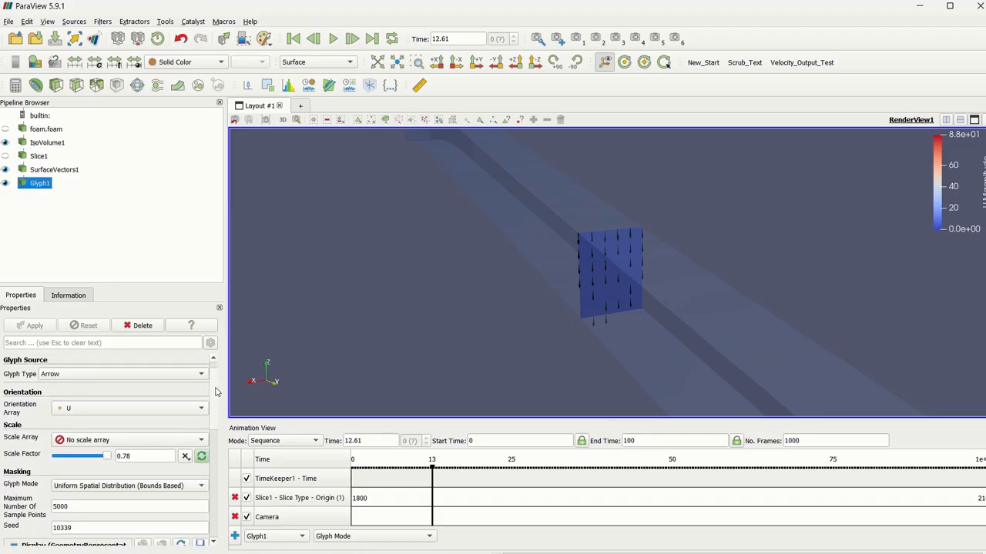
scroll(216, 409, down, 1)
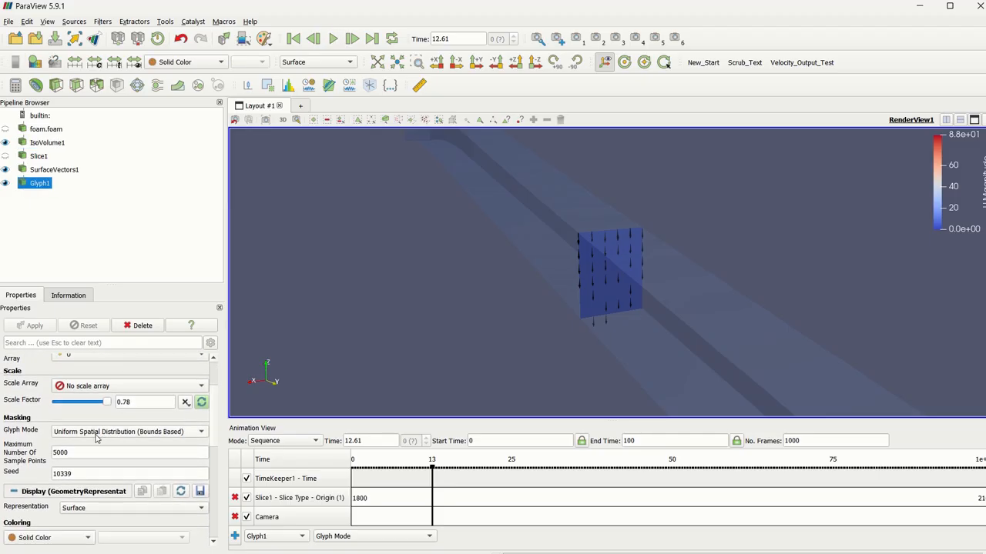
click(135, 436)
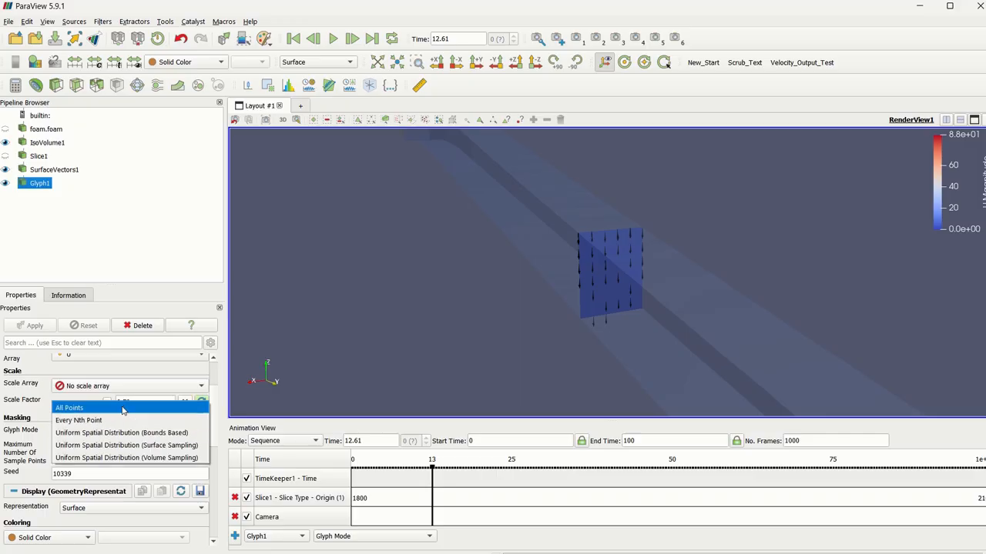
click(122, 408)
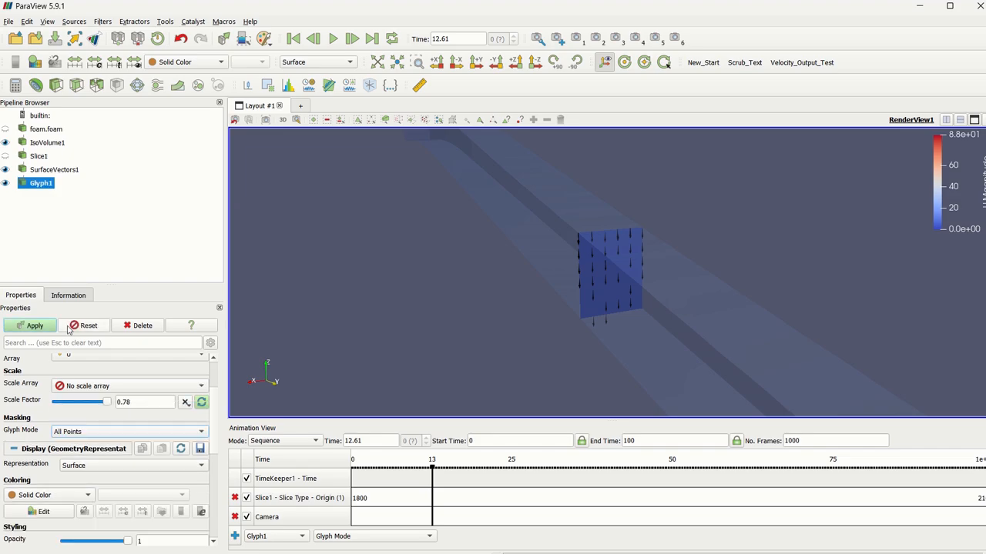
click(42, 327)
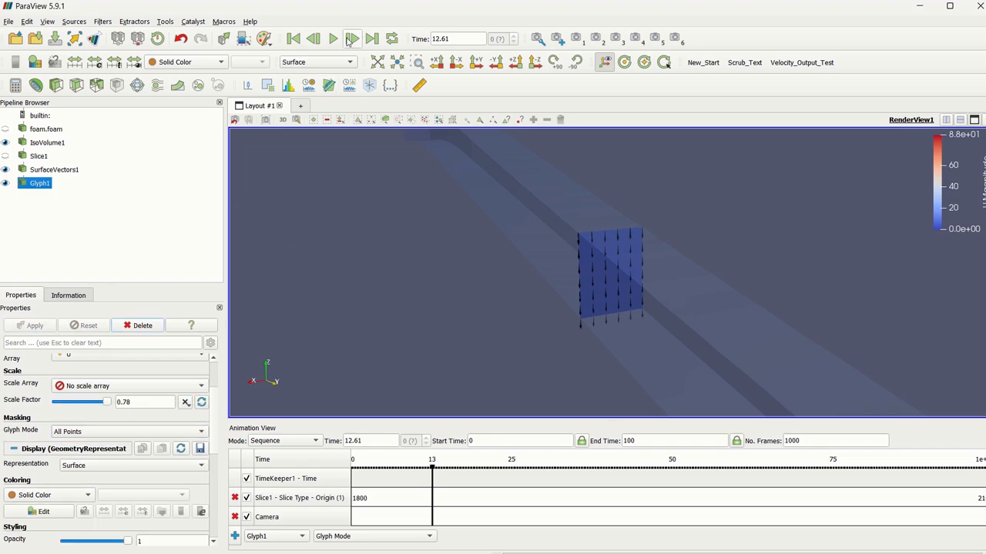
Play the animation through to its end and rescale the U magnitude colours to the data range of SurfaceVectors1.
click(334, 38)
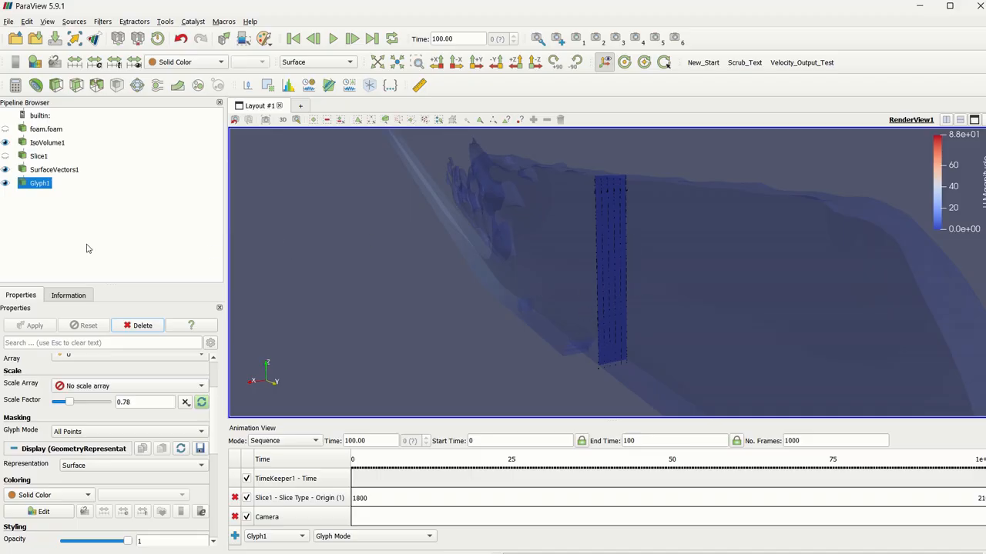
click(42, 170)
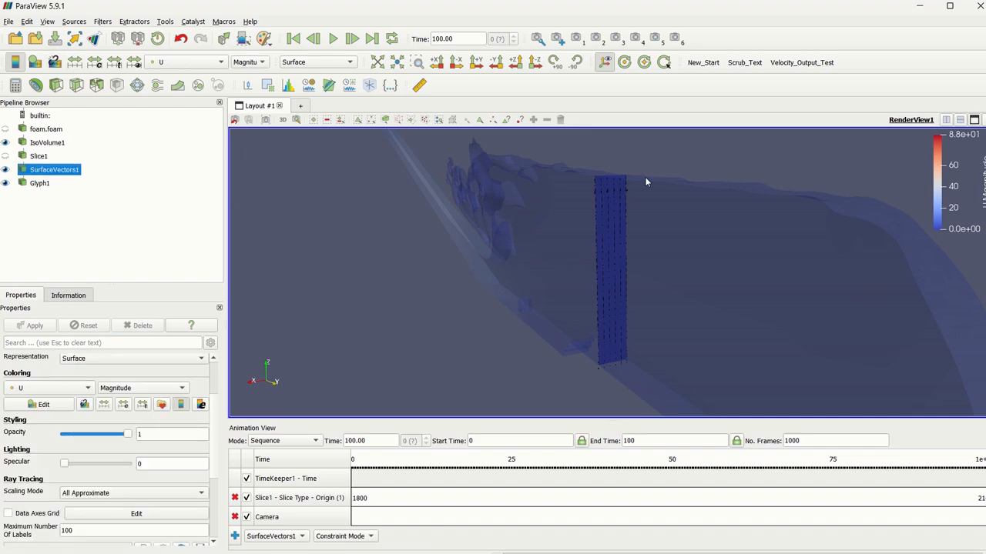
click(104, 405)
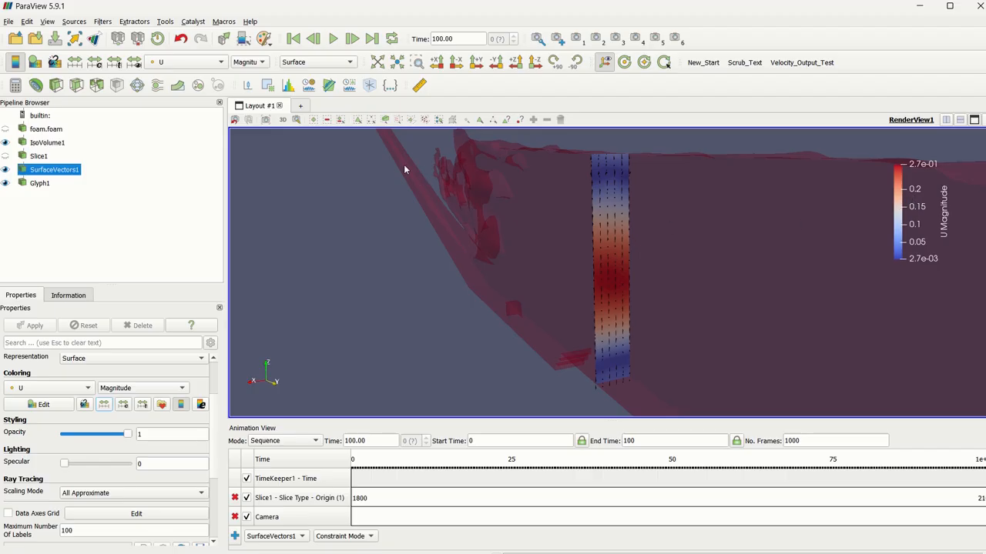
Save the animation under the file name test1 as a VFW AVI file.
click(8, 22)
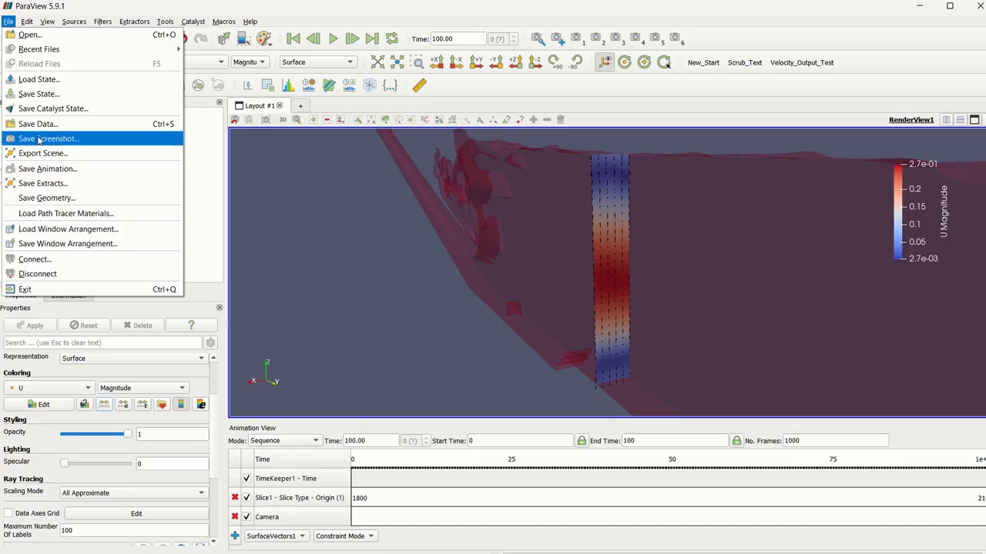
click(39, 169)
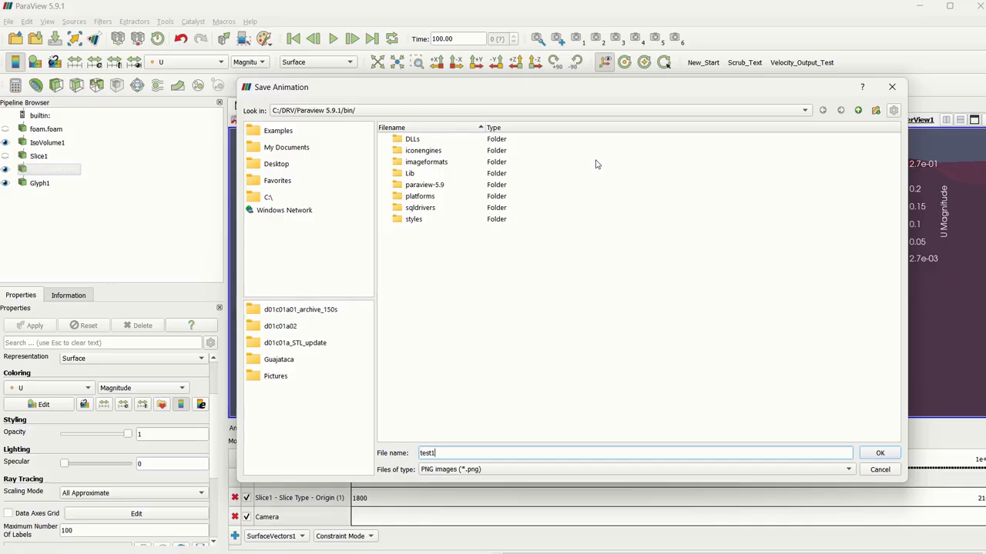
click(544, 470)
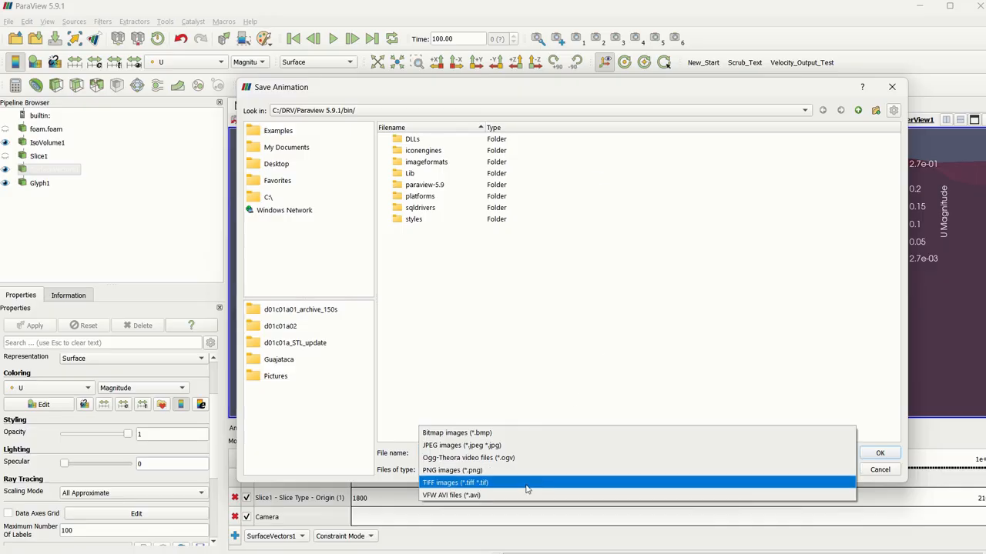
click(516, 495)
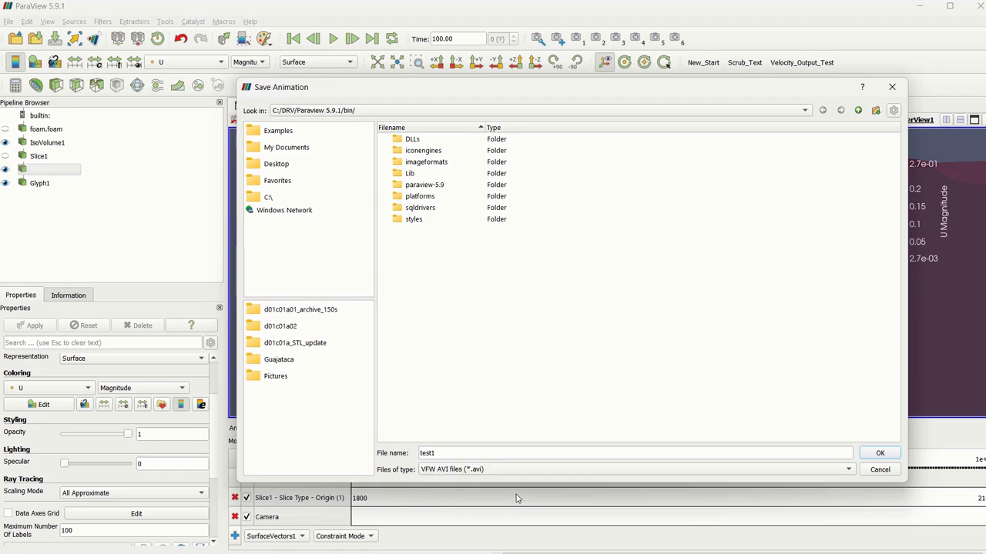
click(878, 453)
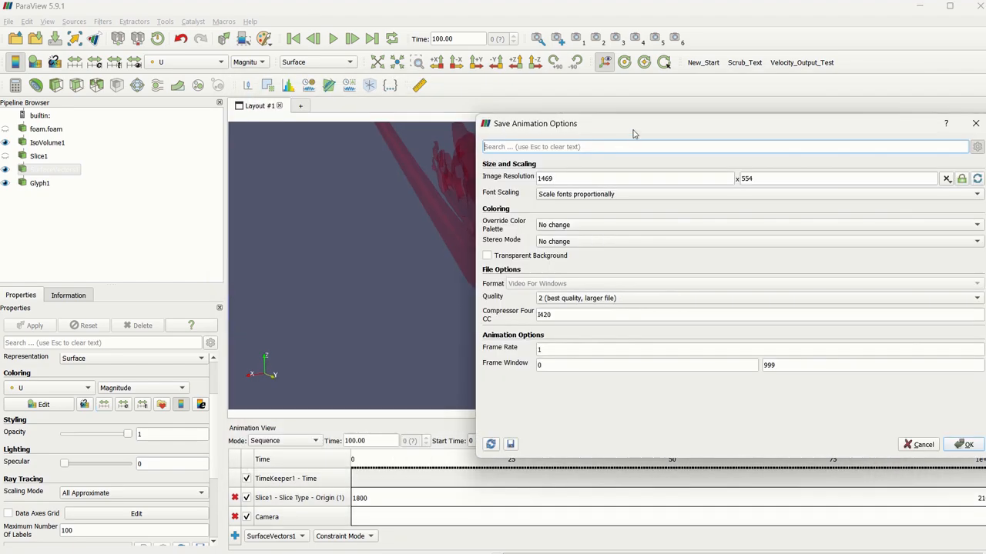
Set the animation's frame rate to 100 and start the export.
drag(621, 131, 388, 106)
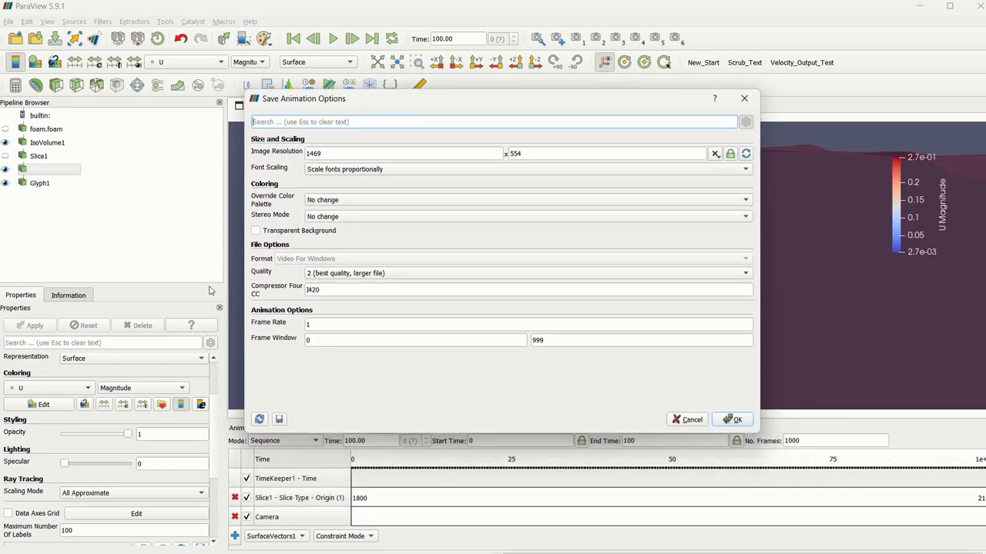
click(309, 324)
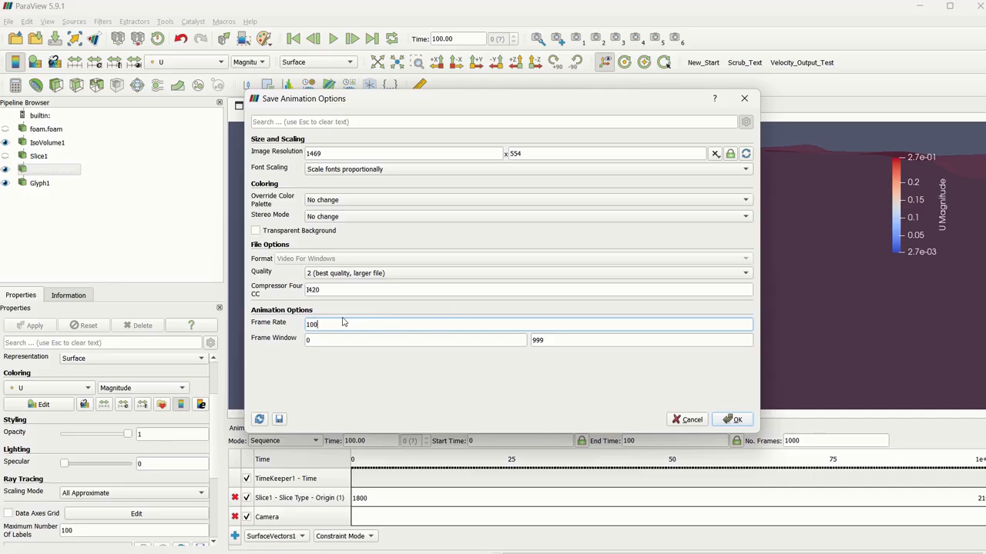
key(Return)
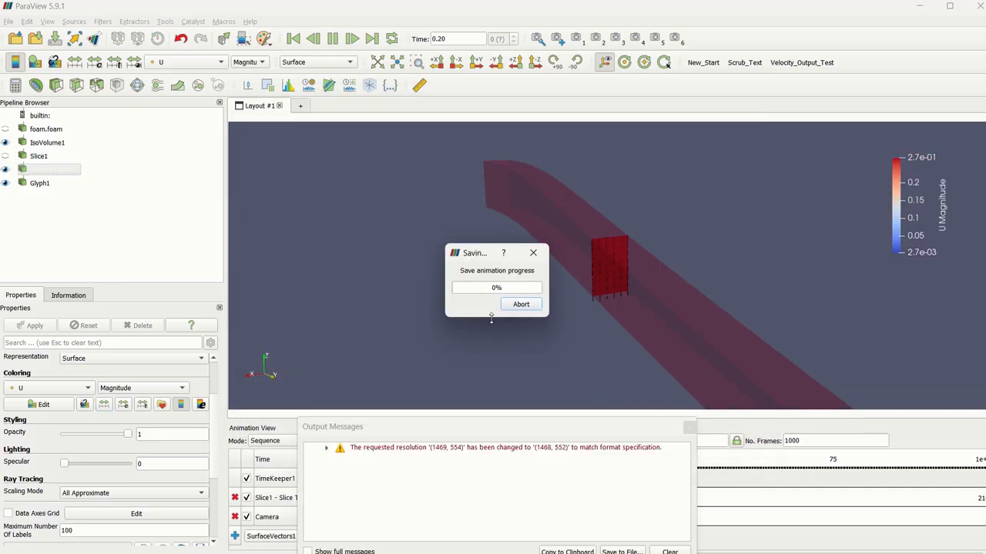